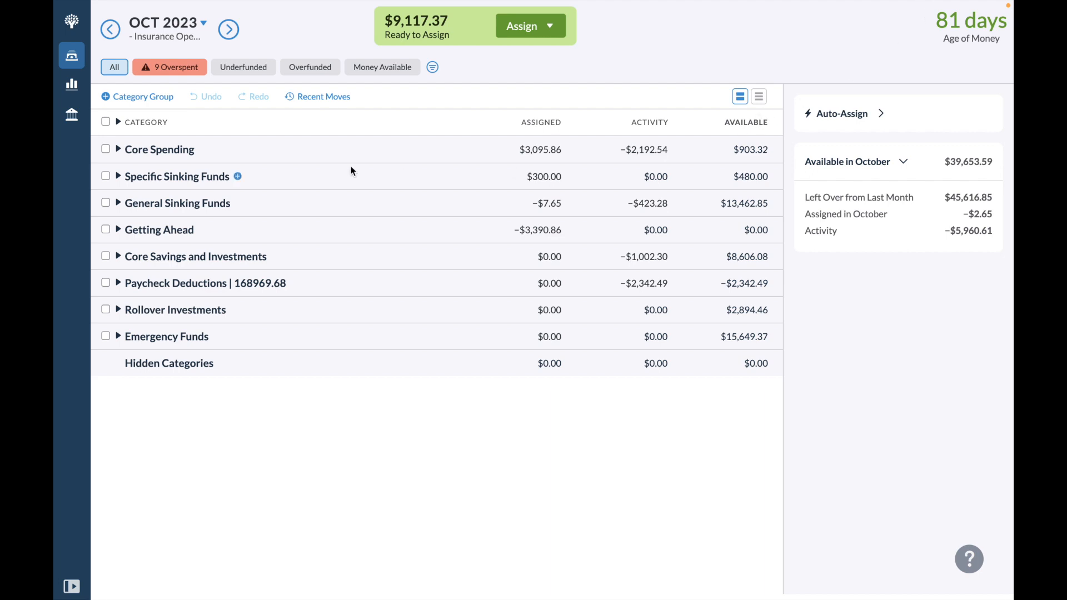
Expand Core Spending and review the October transactions of the Diet and Health and Hygiene Expenses categories
click(118, 150)
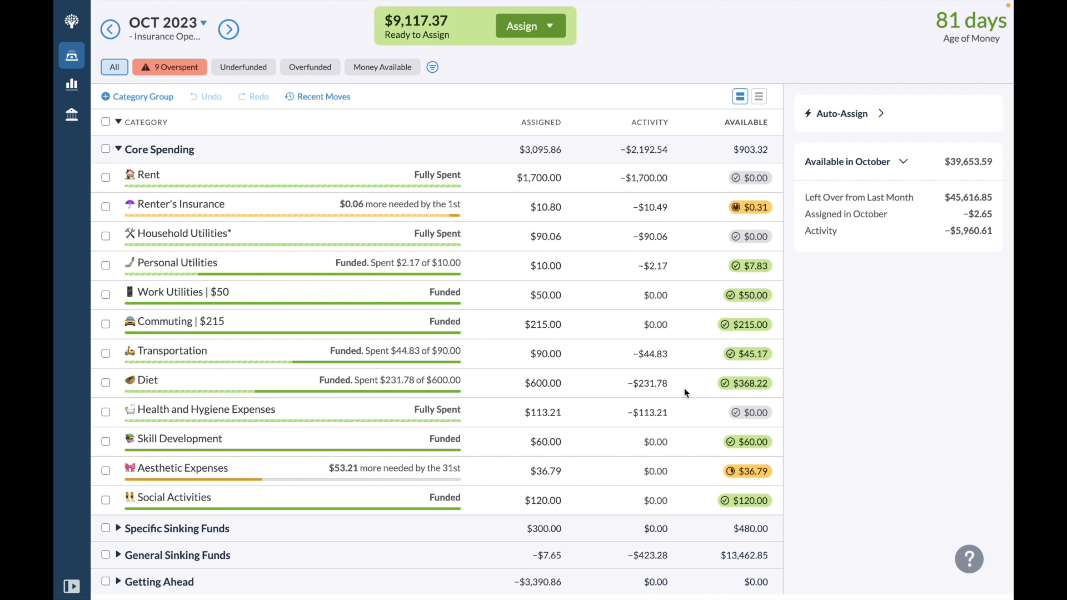
click(658, 382)
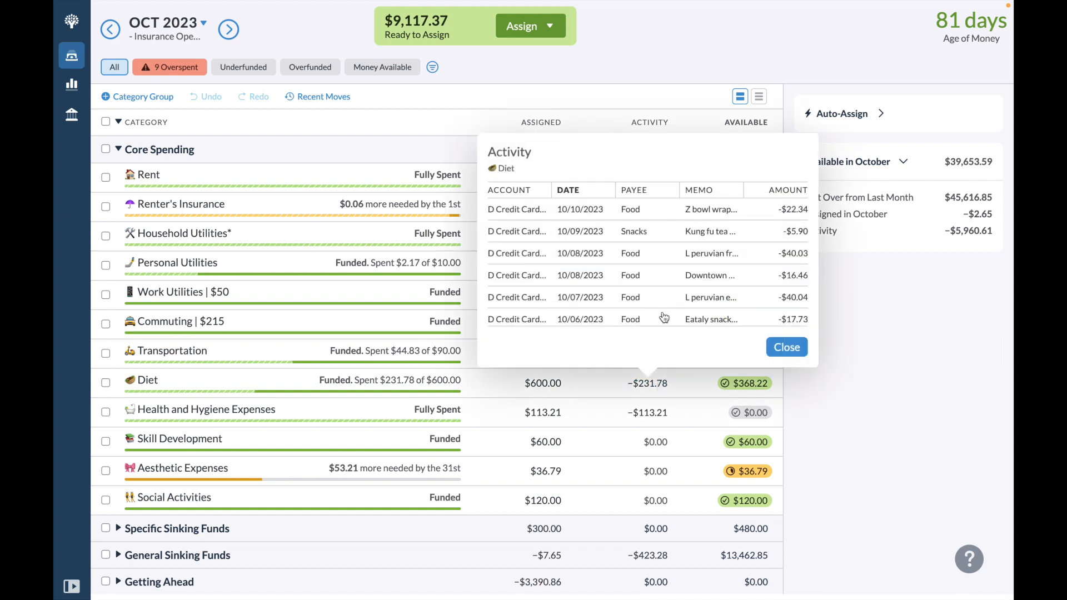
scroll(660, 301, down, 4)
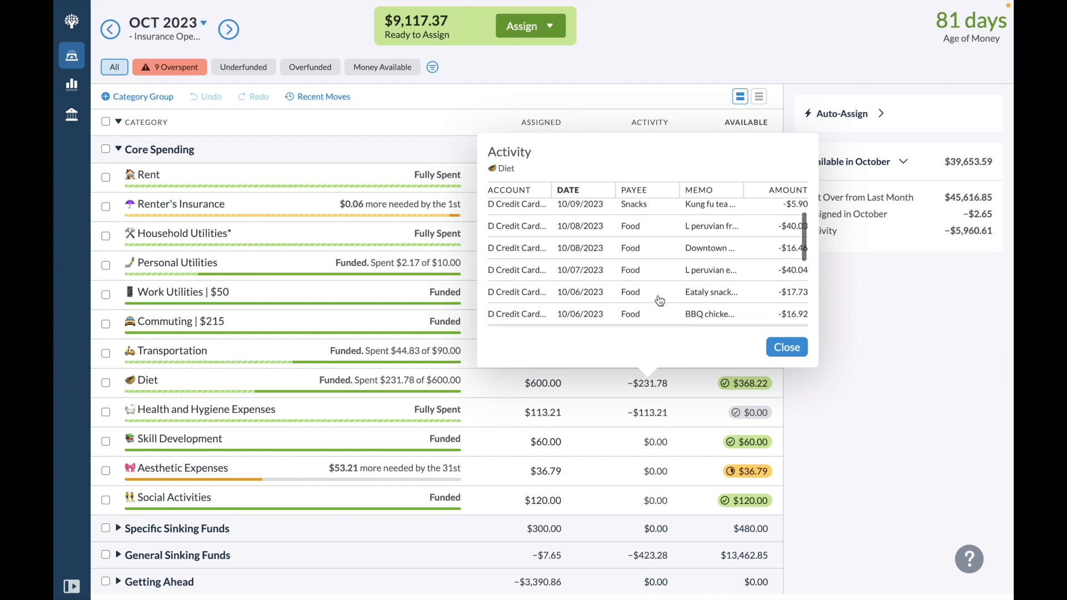
scroll(659, 301, down, 3)
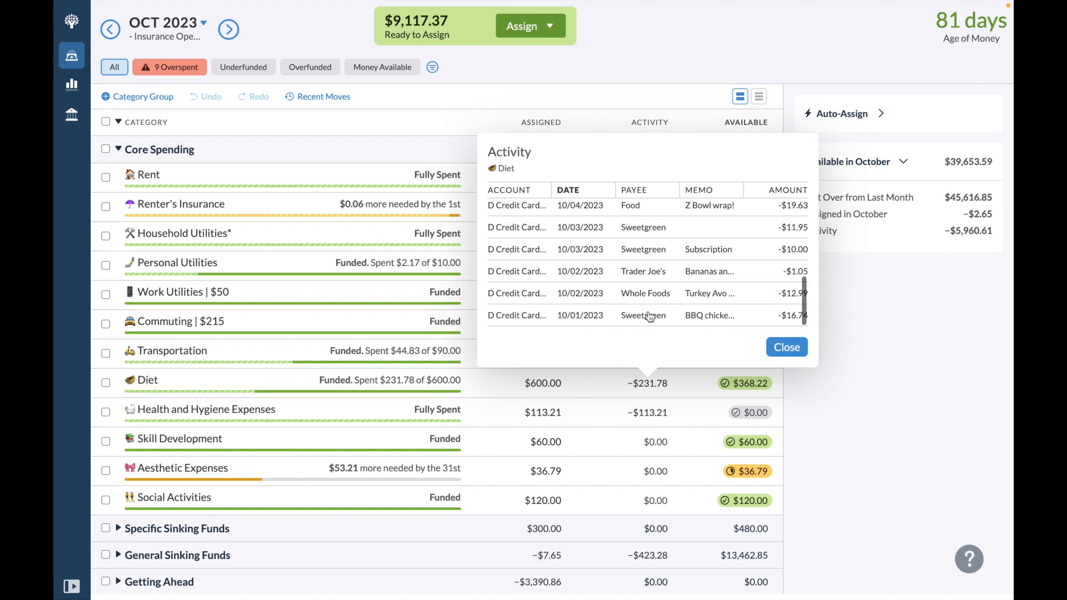
scroll(646, 325, up, 7)
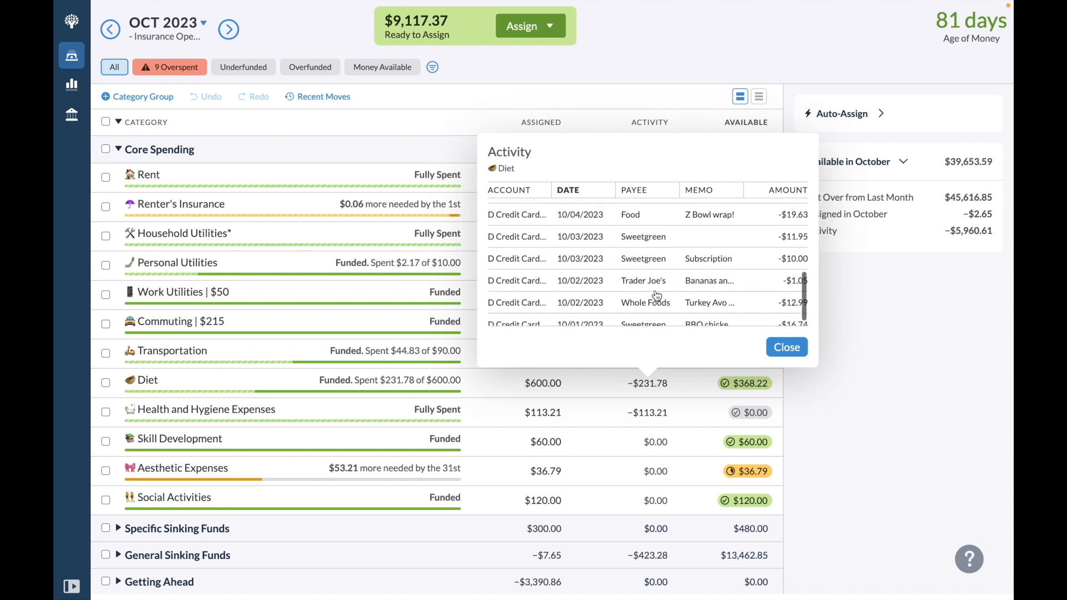
click(785, 349)
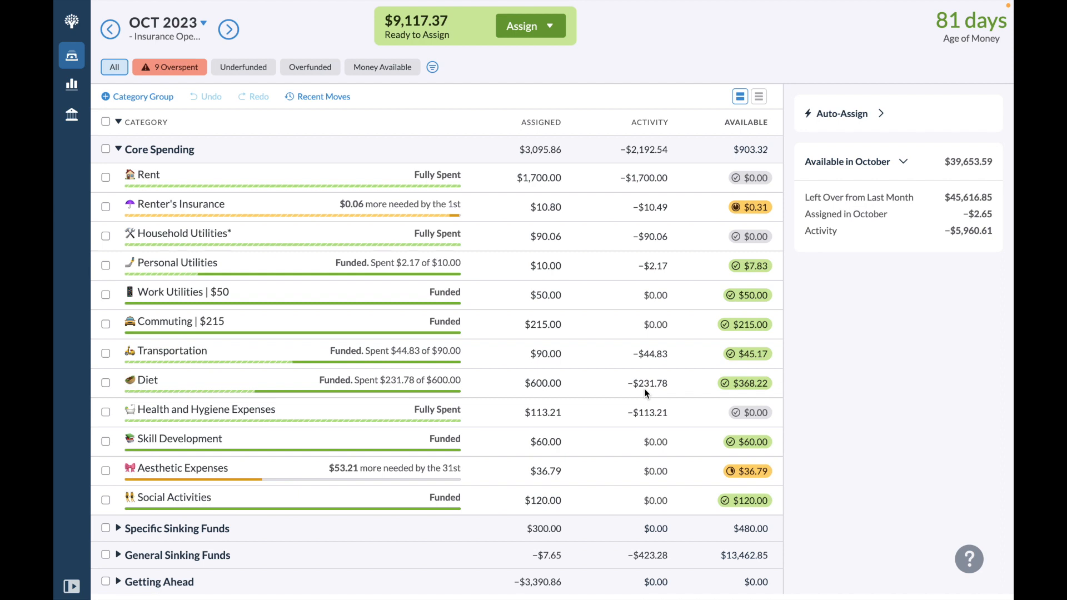
click(659, 414)
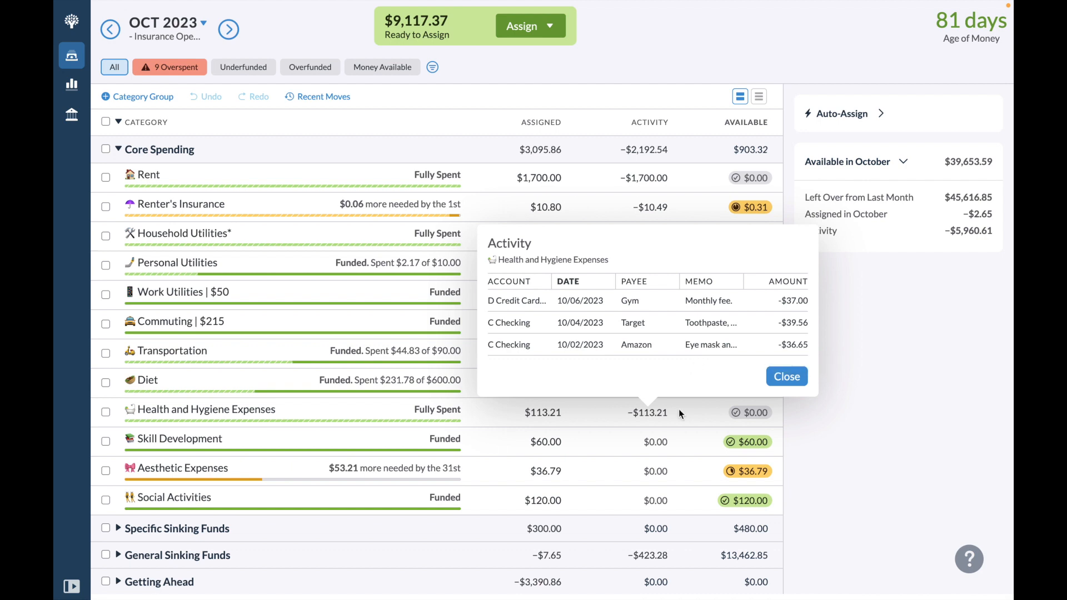
click(680, 480)
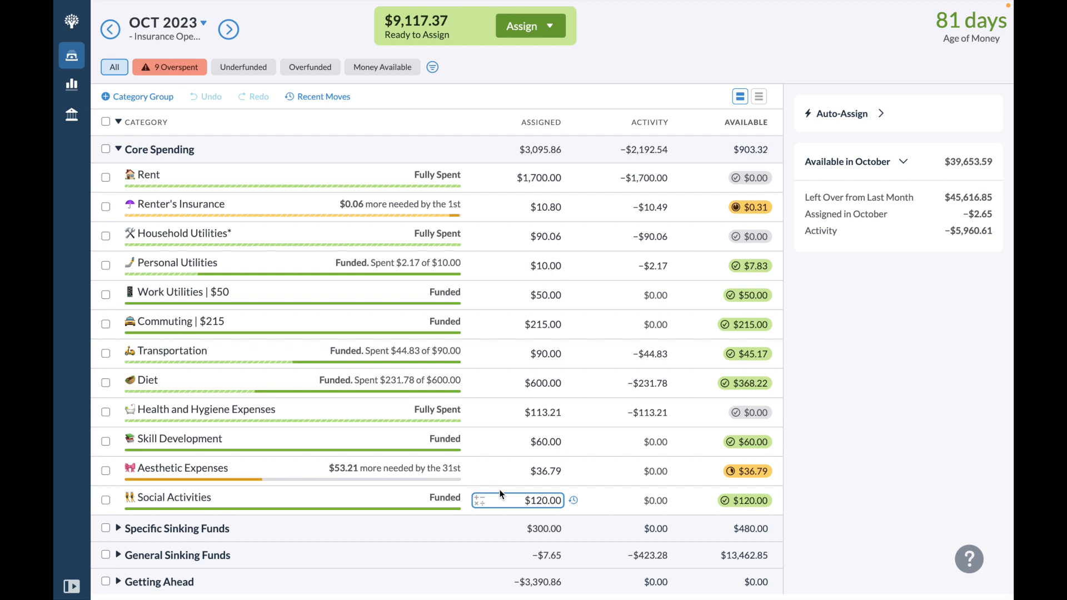
Expand and review the Specific Sinking Funds categories, and collapse both that group and Core Spending
click(118, 529)
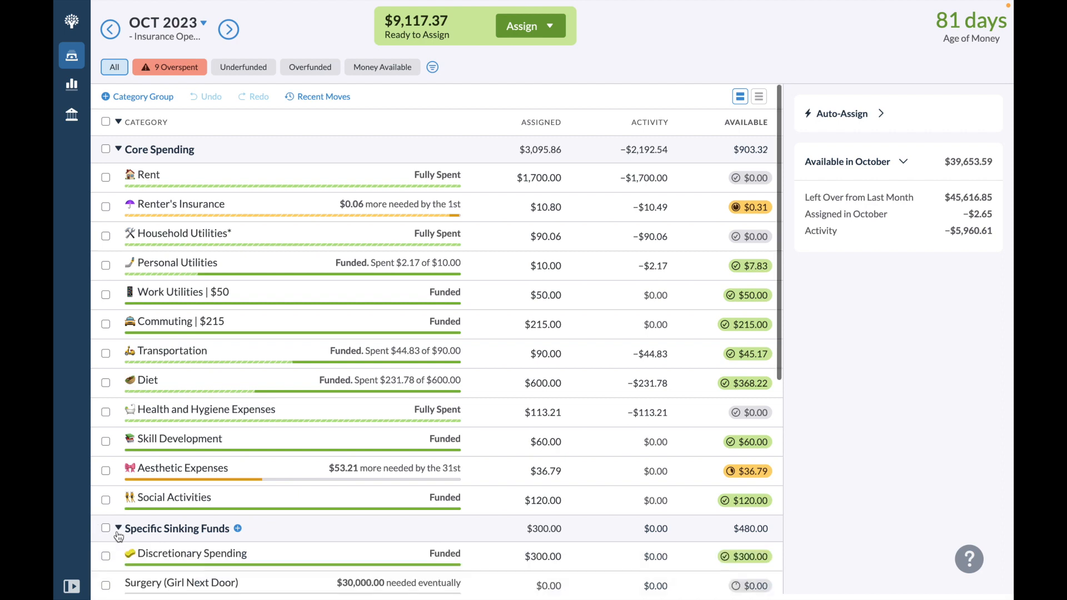
scroll(118, 535, down, 2)
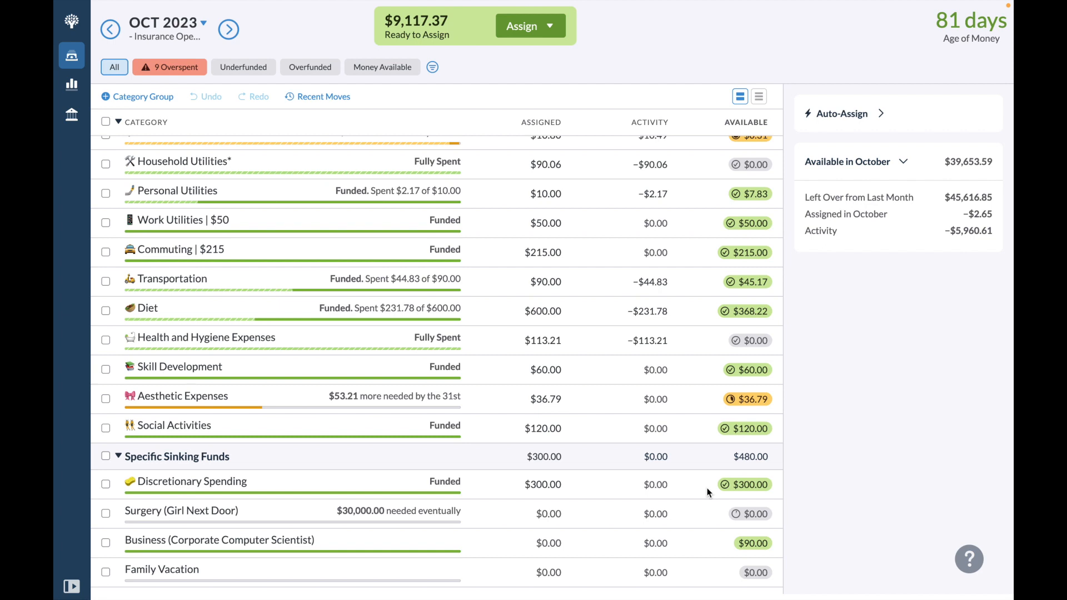
scroll(708, 492, up, 2)
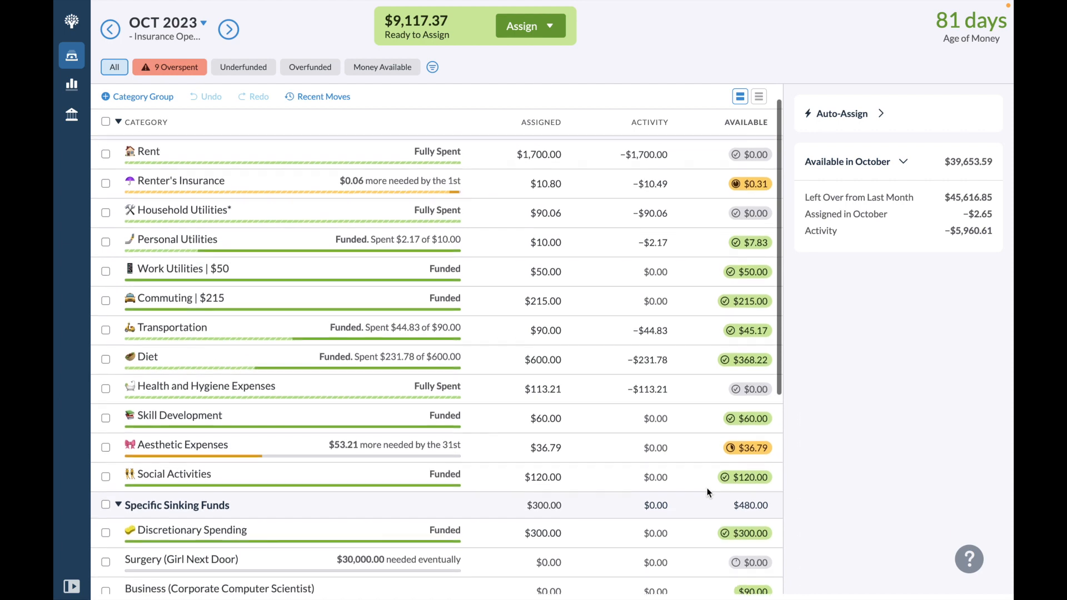
scroll(708, 492, up, 1)
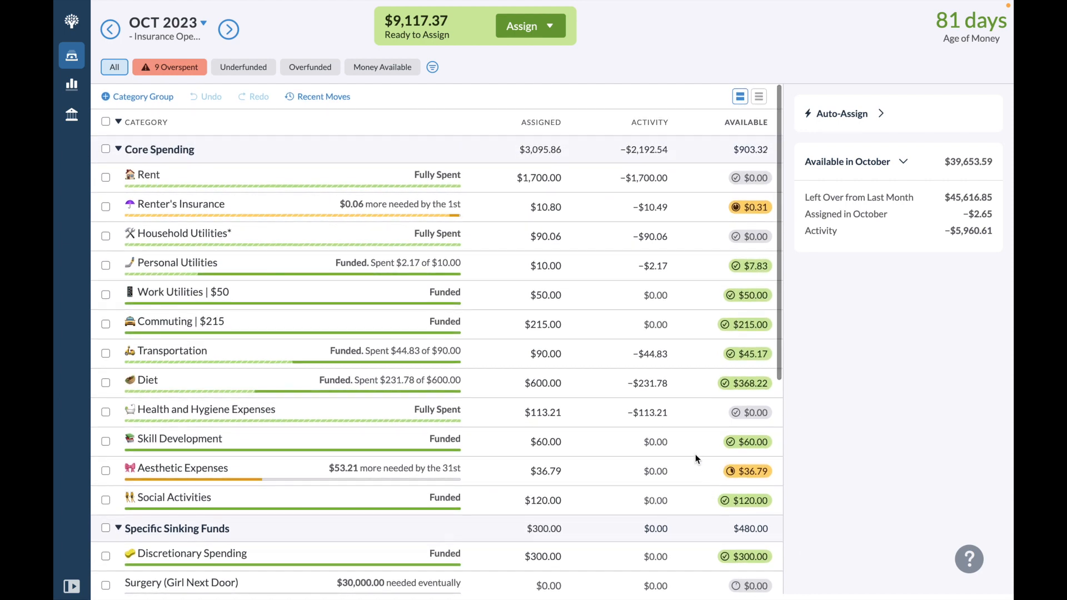
click(119, 150)
click(120, 177)
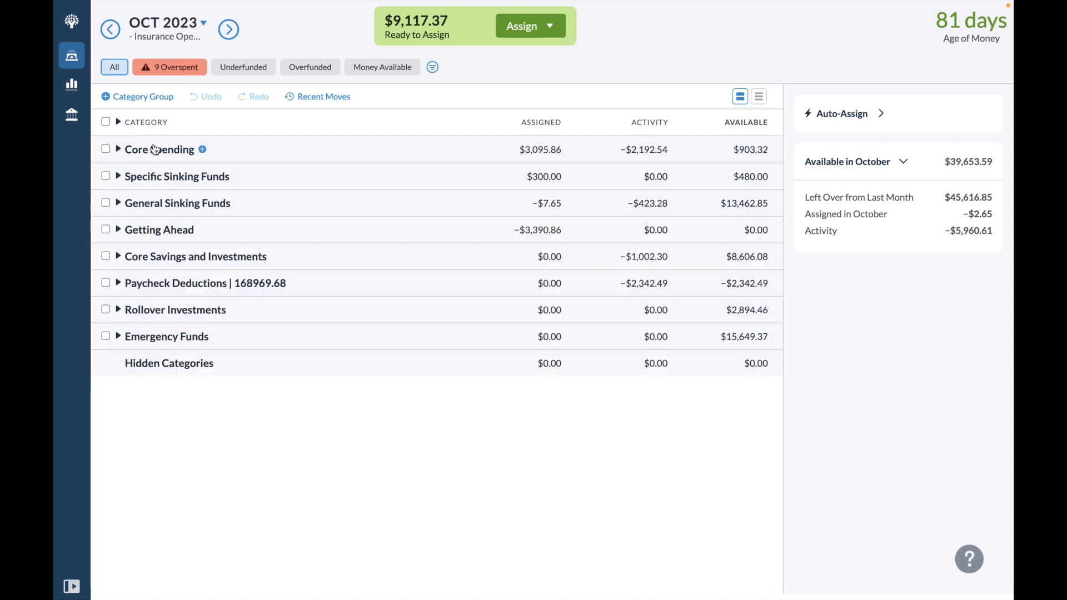
Review the October transactions of Healthy Home Chef and Girl Next Door in General Sinking Funds, and collapse the group
click(126, 206)
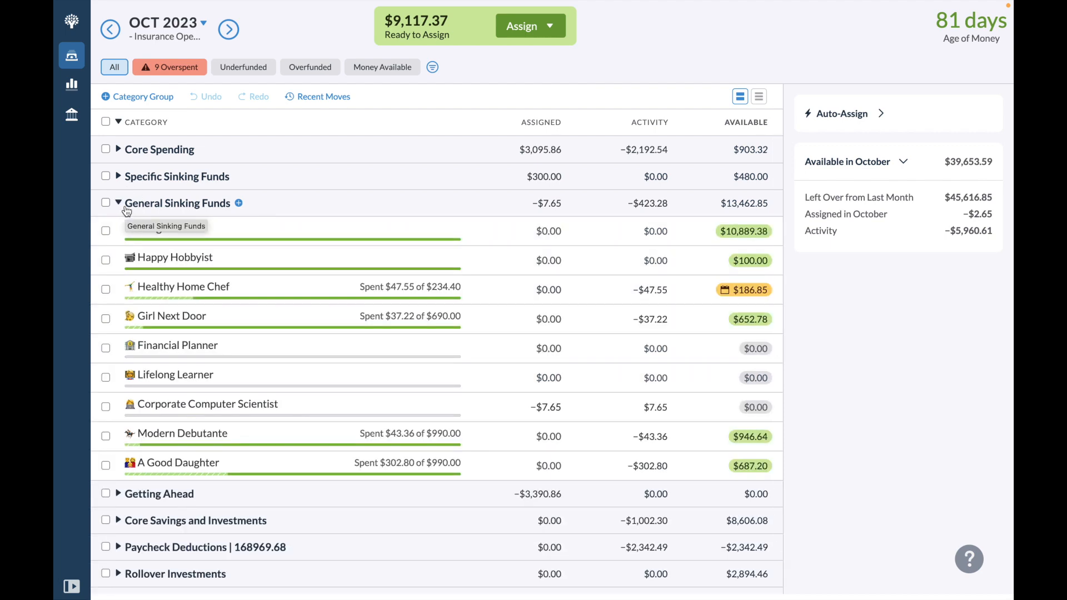
click(644, 292)
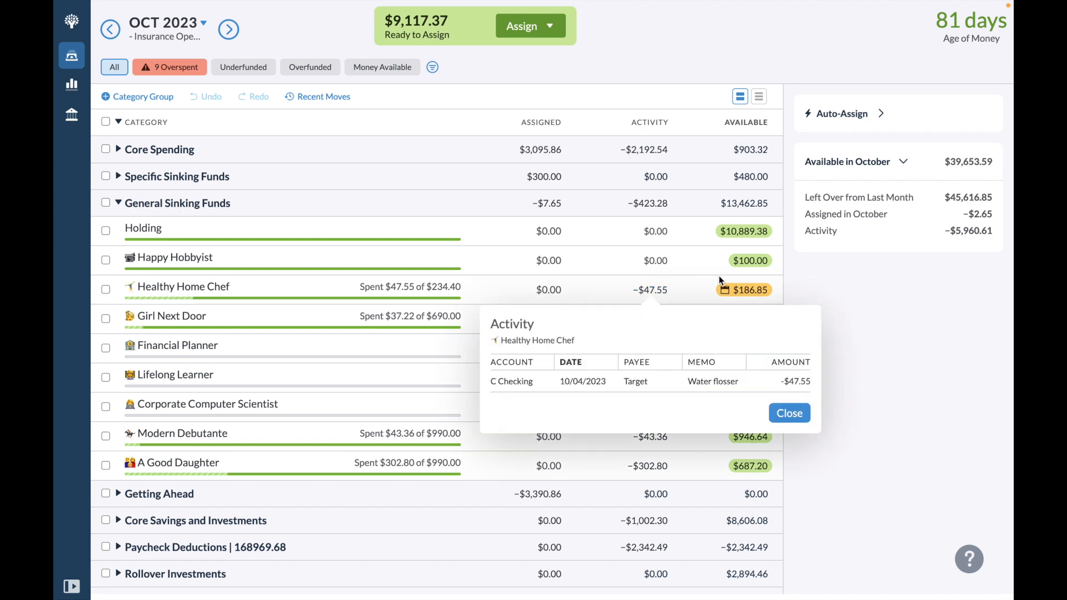
click(689, 316)
click(690, 315)
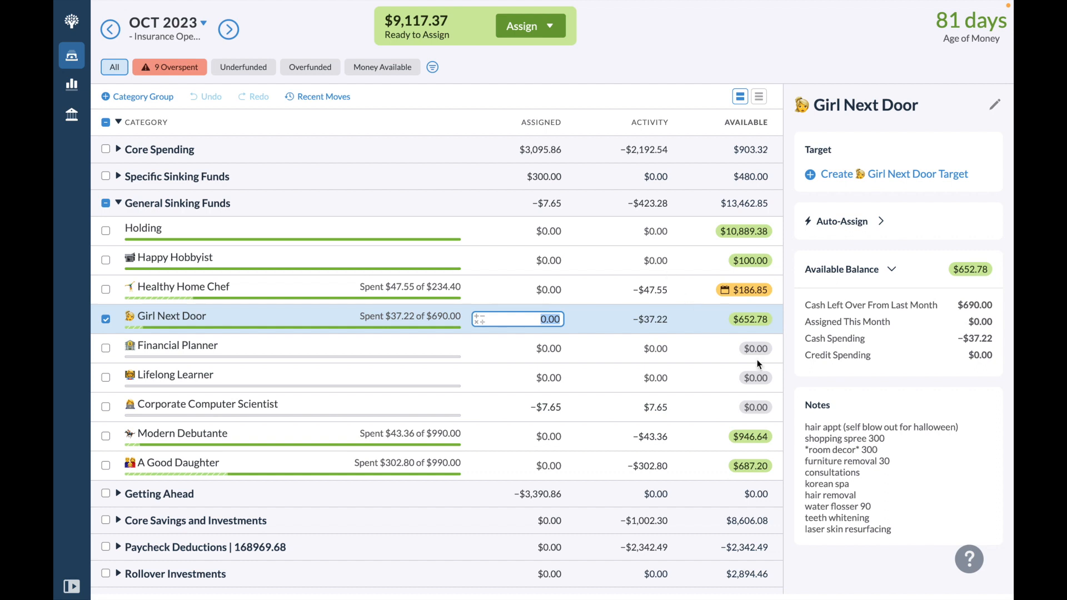
click(658, 321)
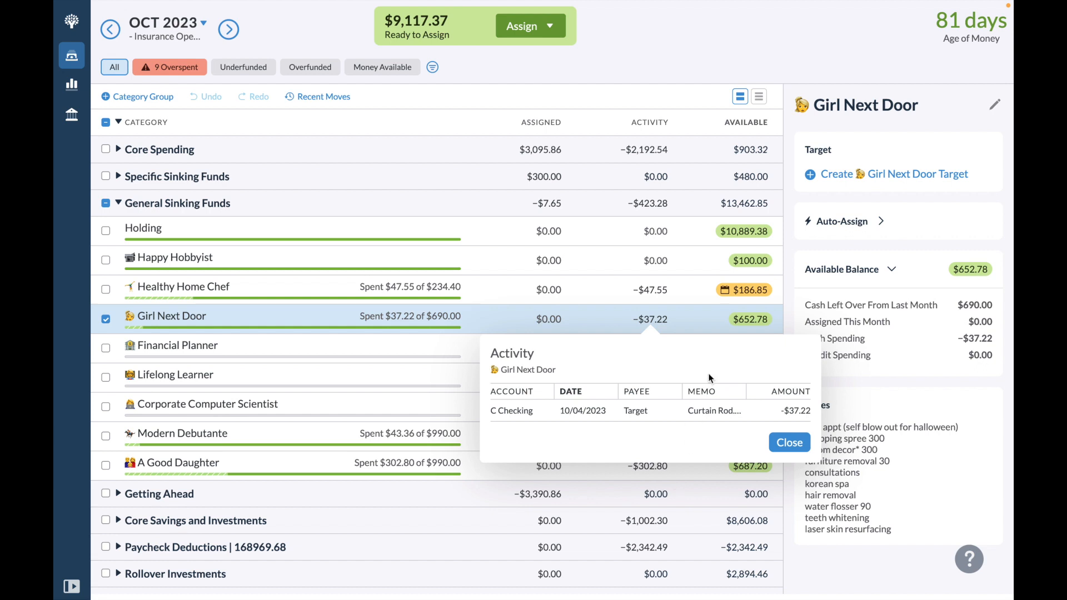
click(702, 326)
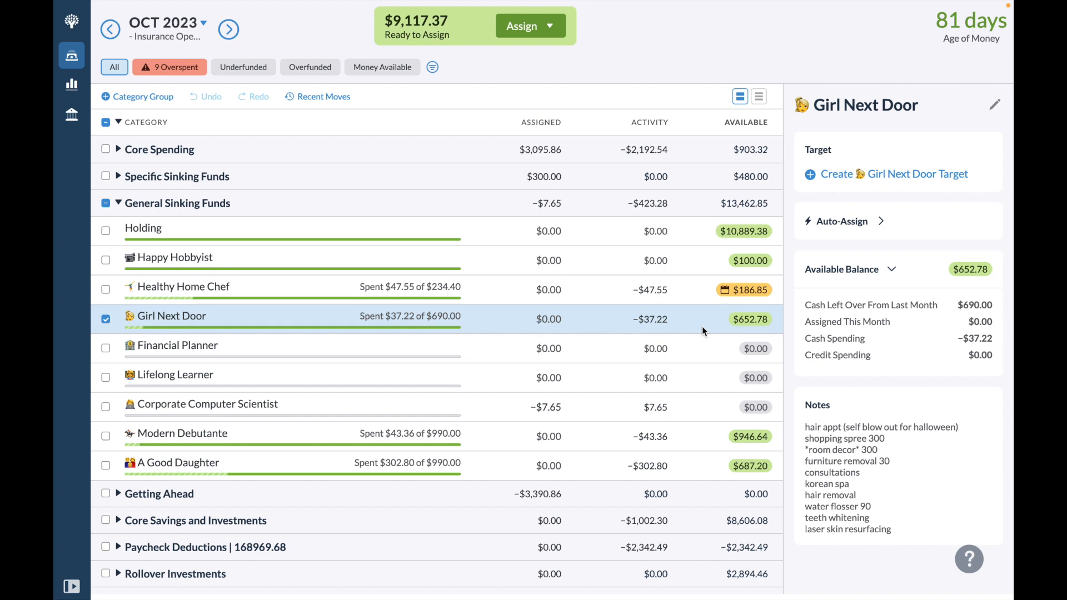
click(105, 318)
click(119, 203)
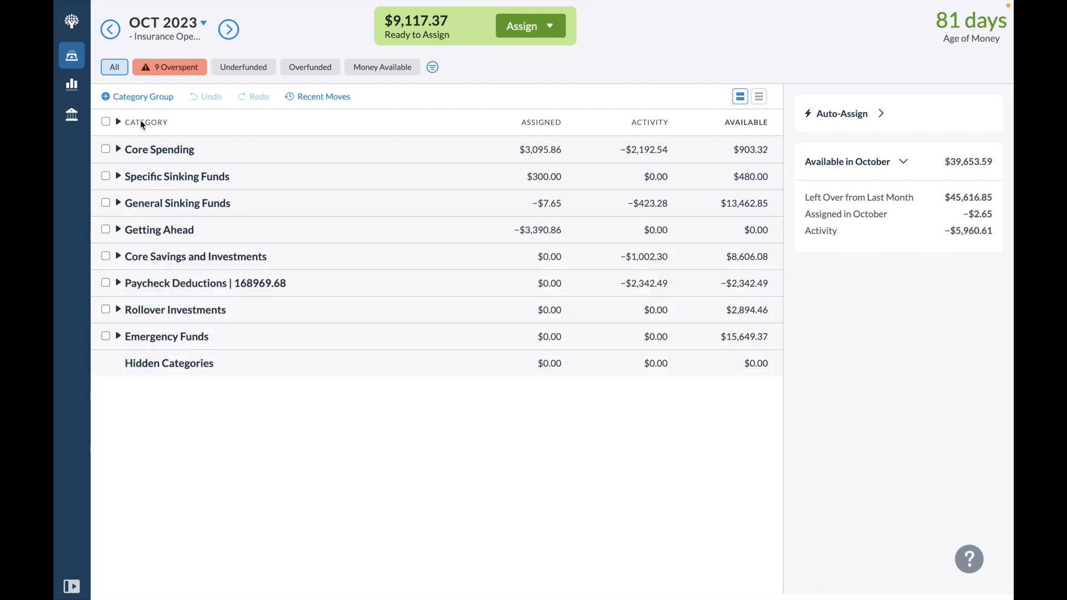
Filter to the overspent categories, auto-assign the Underfunded amount to all of them, and return to the full budget with all groups collapsed
click(163, 69)
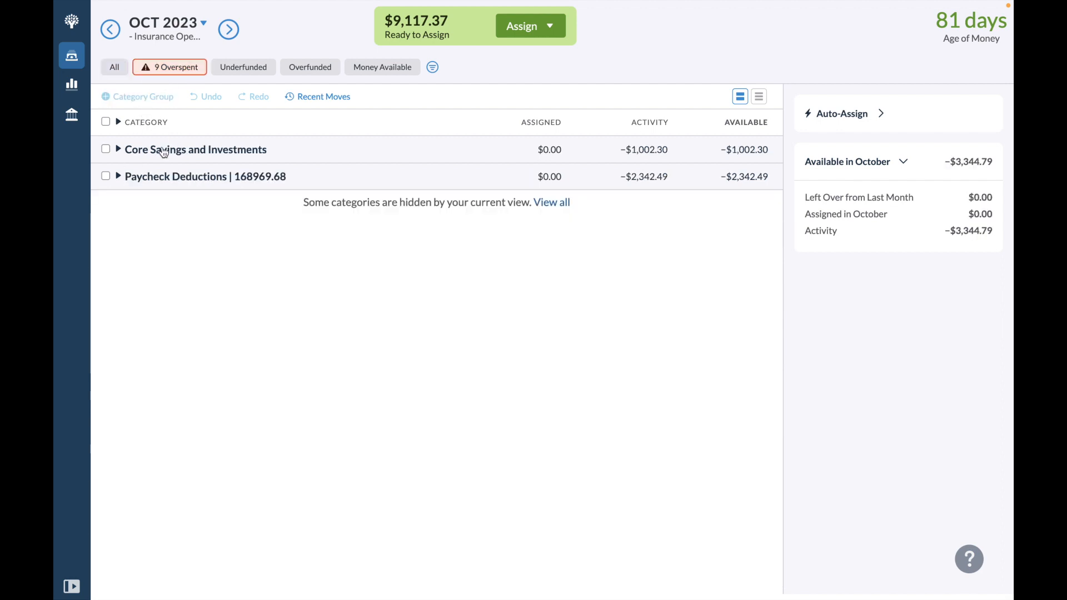
click(119, 149)
click(119, 234)
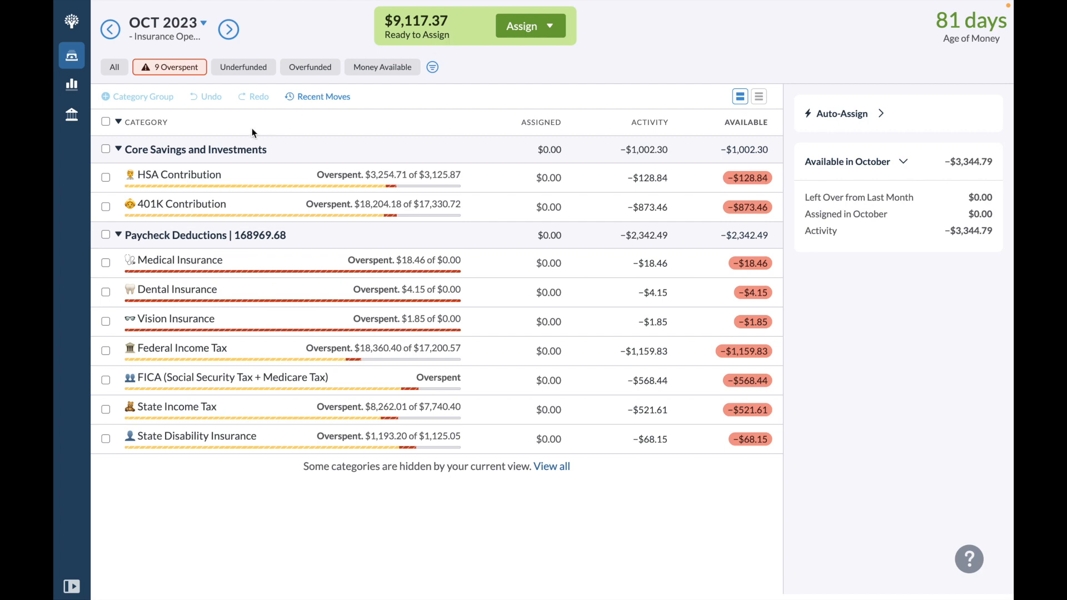
click(105, 149)
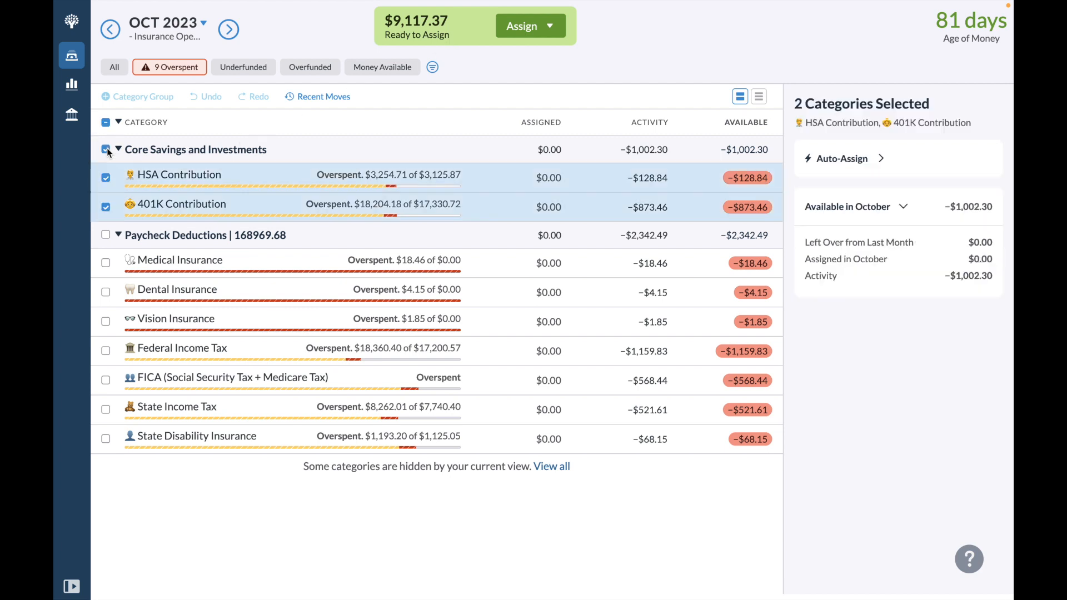
click(106, 235)
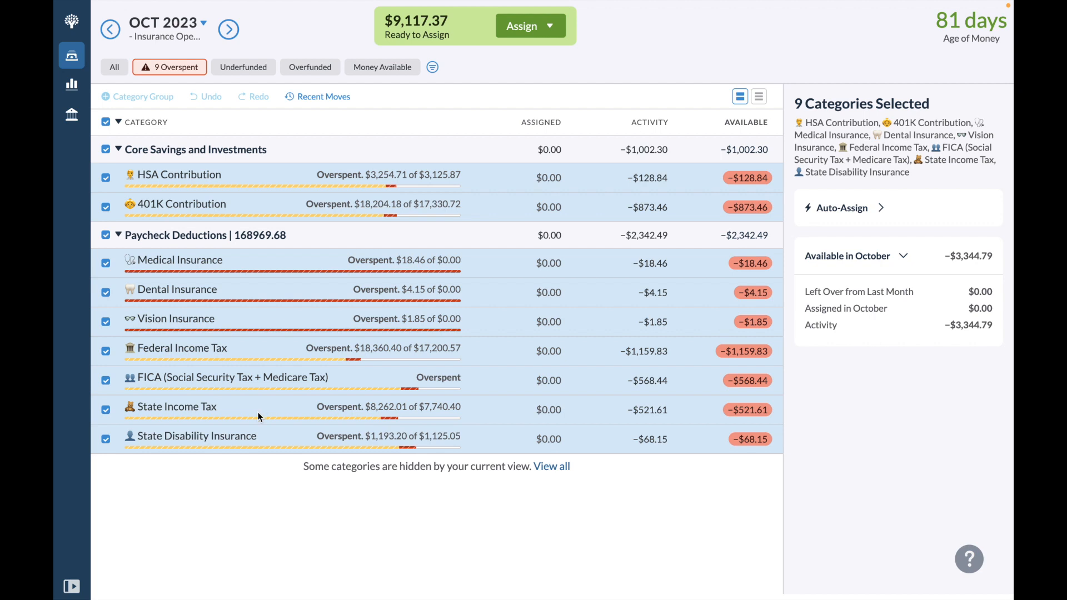
click(882, 214)
click(891, 245)
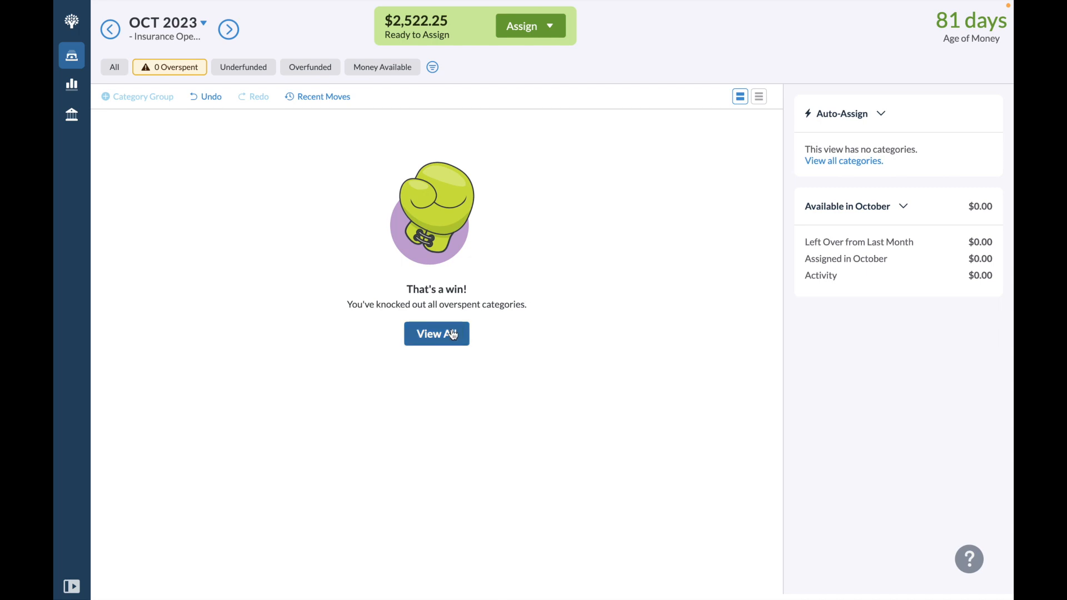
click(193, 76)
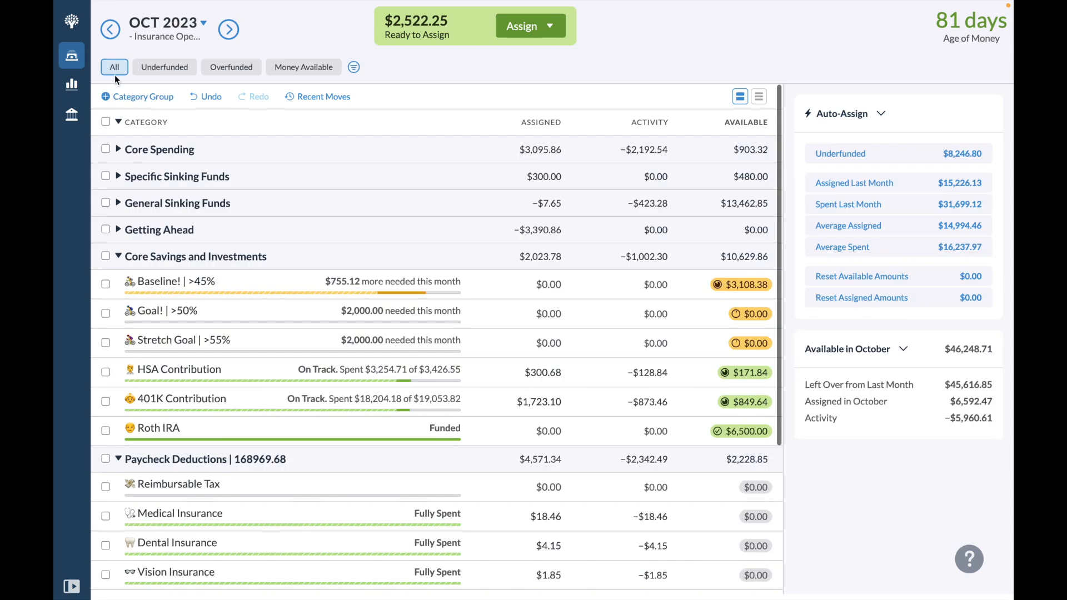
click(118, 122)
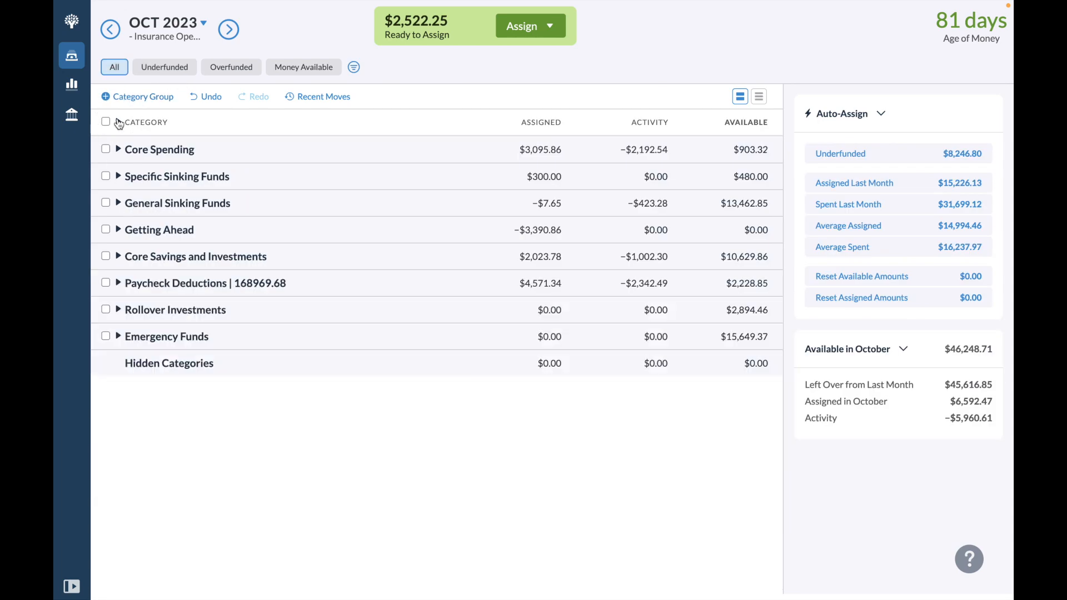
Reset the available amounts of HSA Contribution, 401K Contribution and all Paycheck Deductions categories except Reimbursable Tax, and deselect the Paycheck Deductions group
click(118, 283)
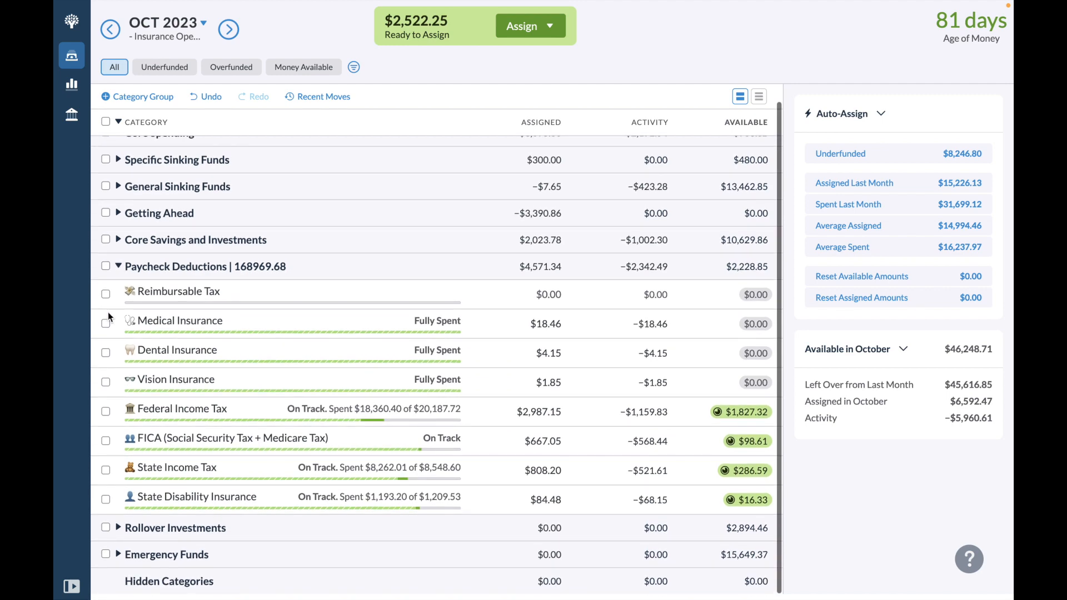
click(106, 323)
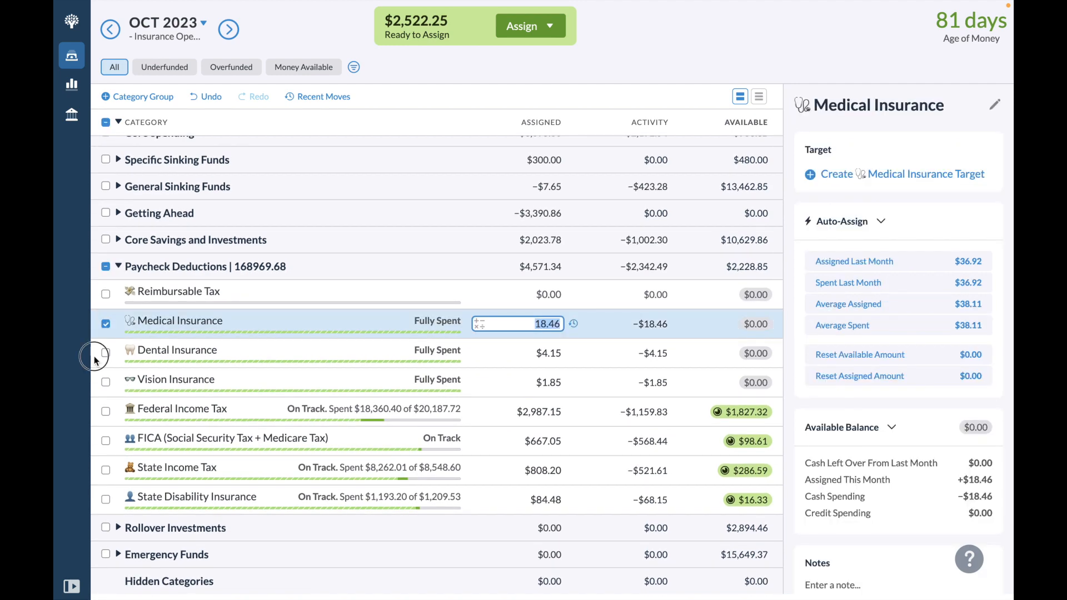
click(105, 353)
click(103, 379)
click(104, 410)
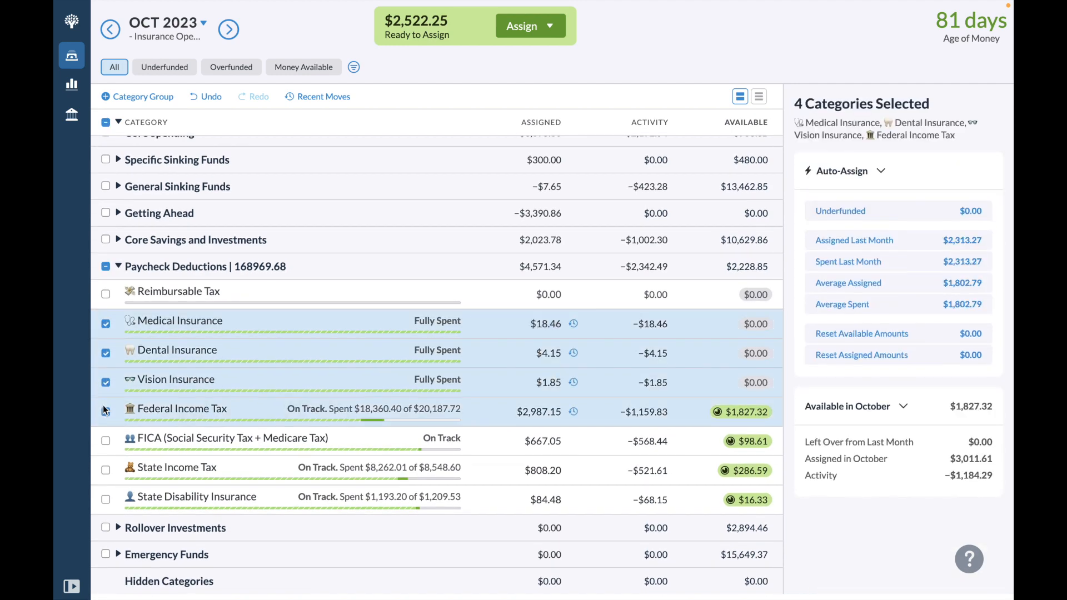
click(101, 441)
click(105, 471)
click(105, 500)
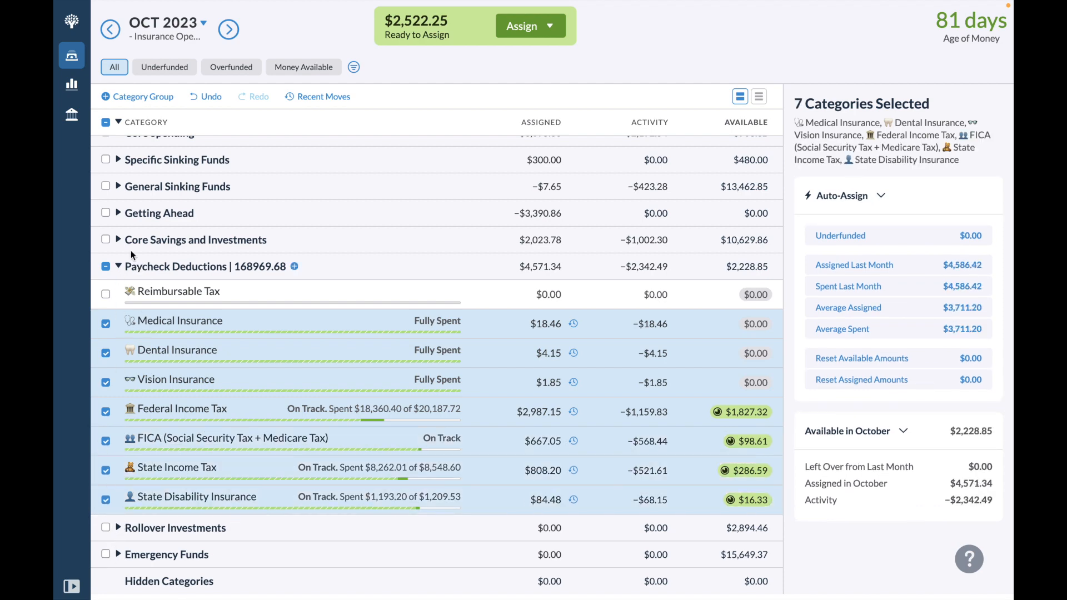
click(118, 239)
click(106, 355)
click(105, 385)
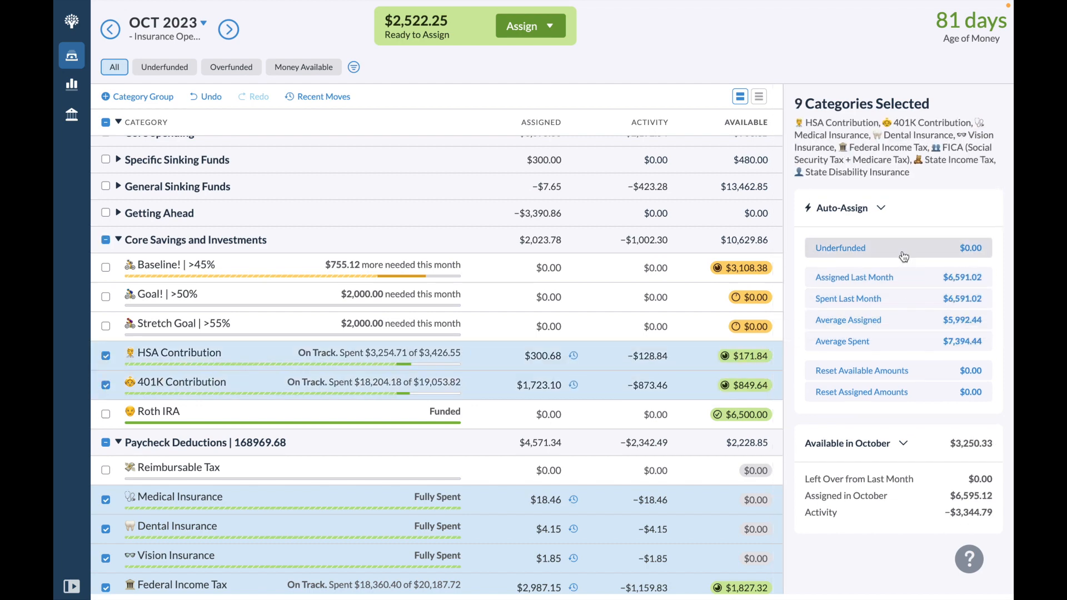
click(907, 369)
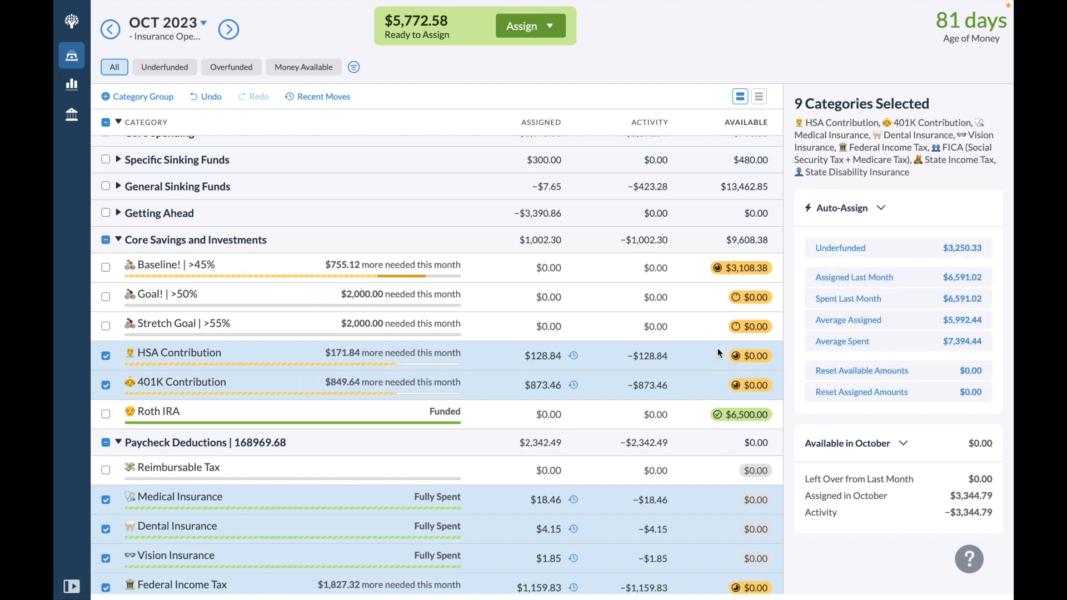
scroll(718, 353, down, 1)
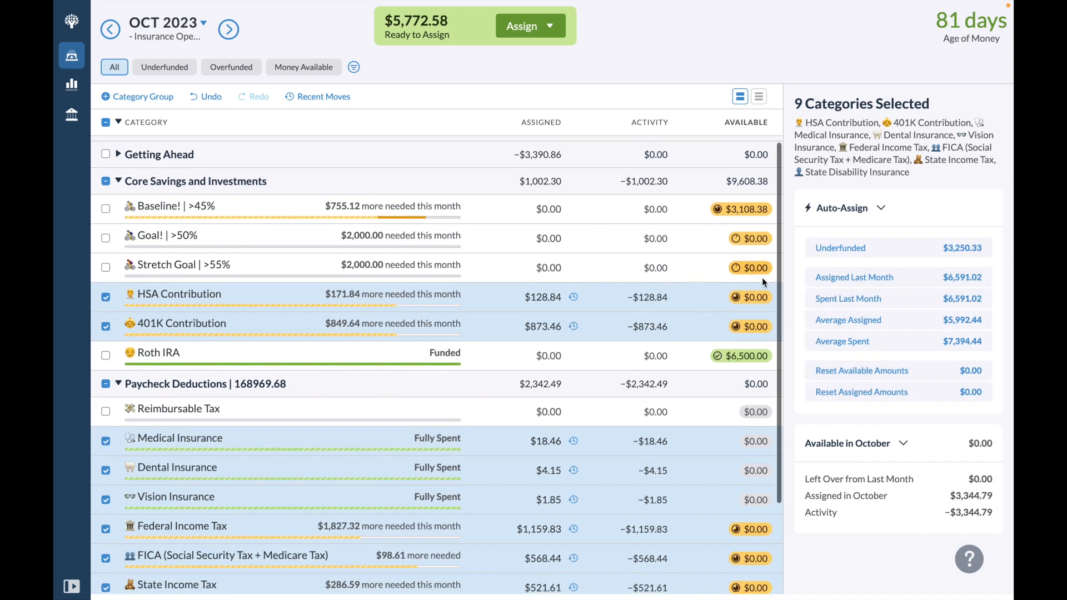
scroll(743, 288, down, 1)
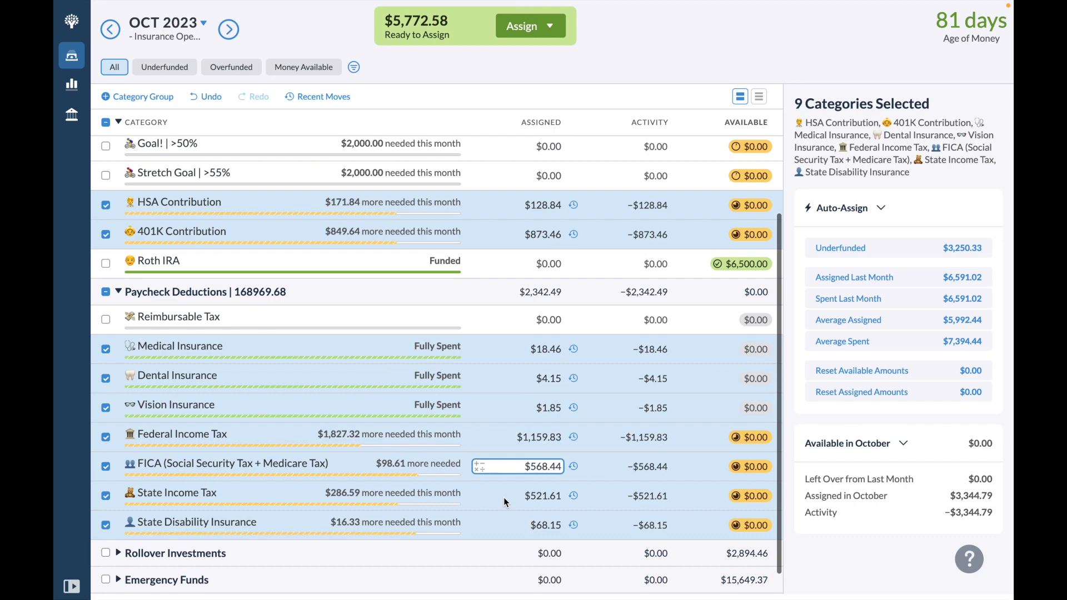
click(106, 293)
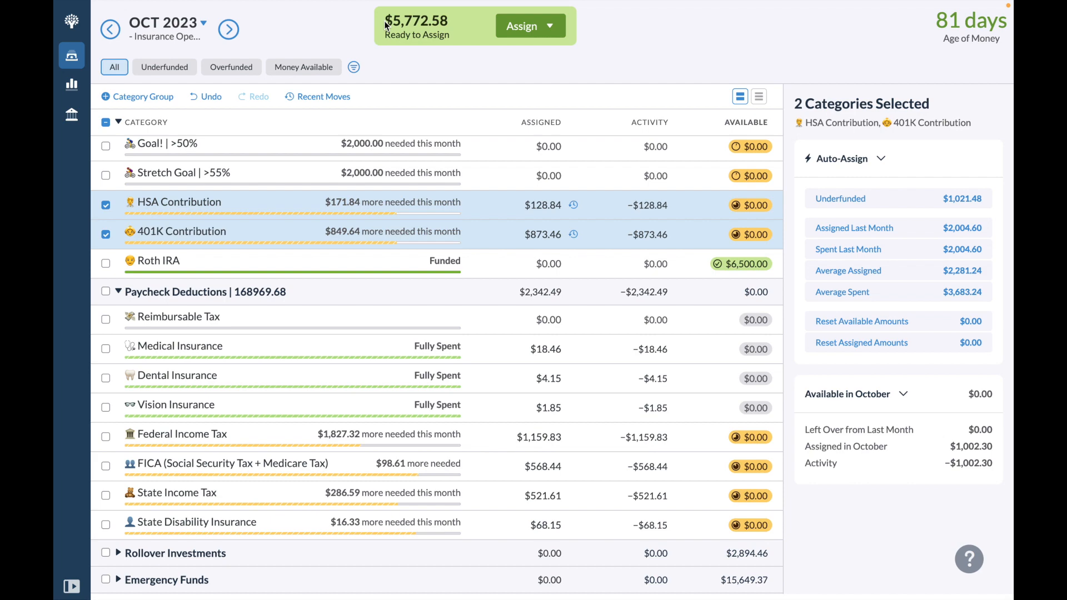
Deselect HSA Contribution and 401K Contribution, and collapse the Paycheck Deductions and Core Savings and Investments groups
click(105, 206)
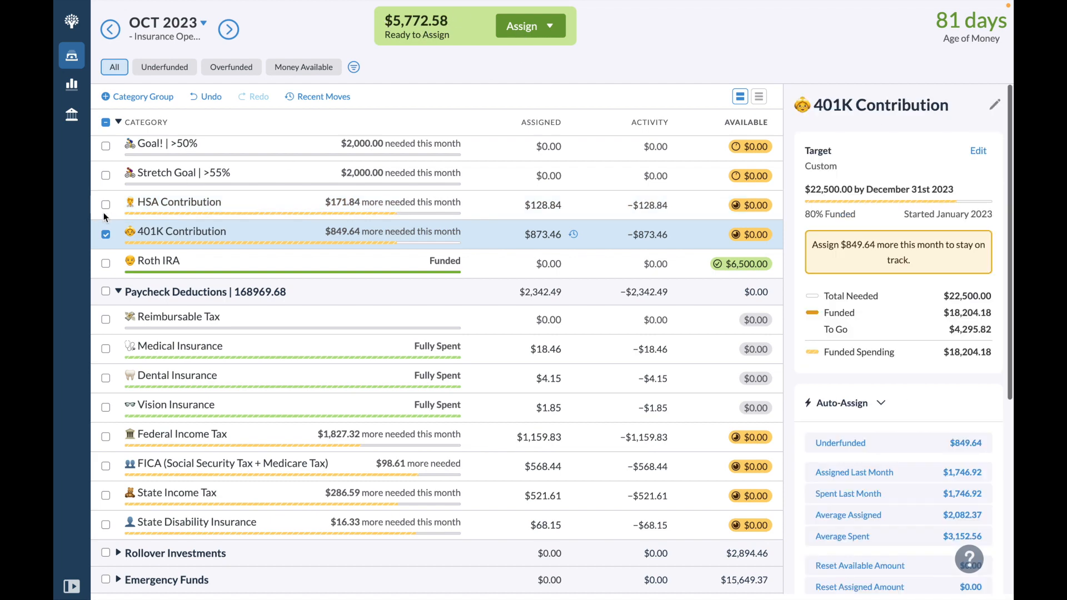
click(105, 234)
scroll(134, 333, down, 1)
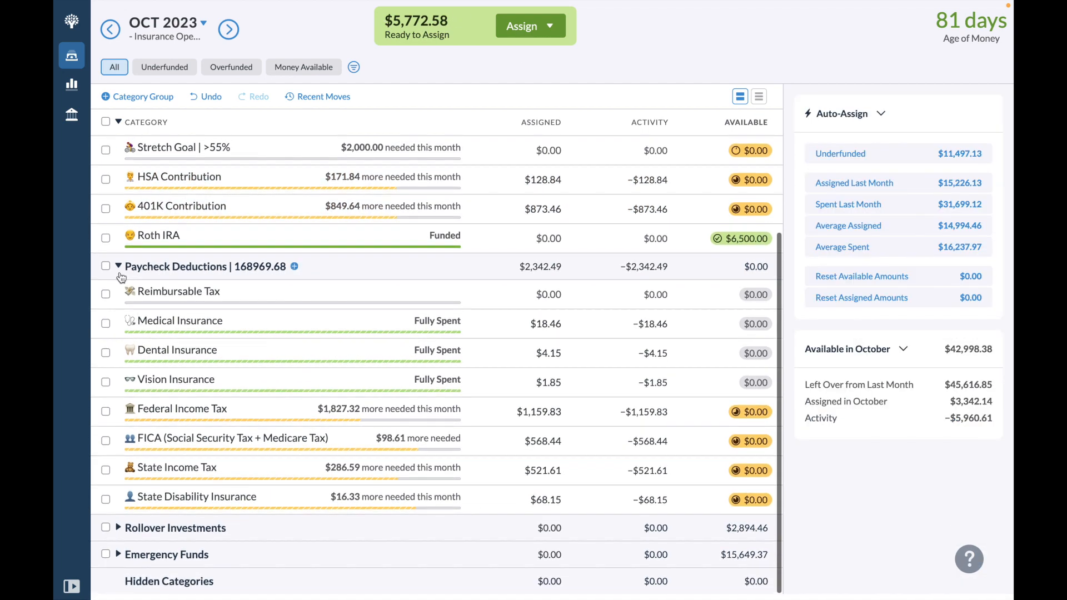
click(118, 266)
click(118, 256)
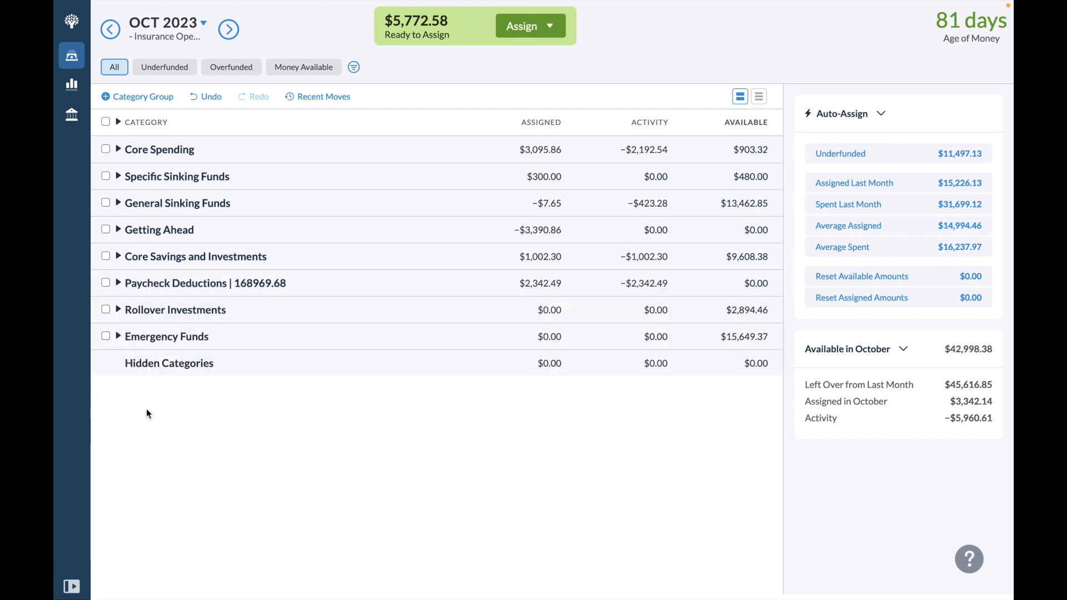
Auto-assign the Underfunded amount to Next Month's Holding in Getting Ahead, and deselect the category
click(118, 176)
click(119, 177)
click(117, 229)
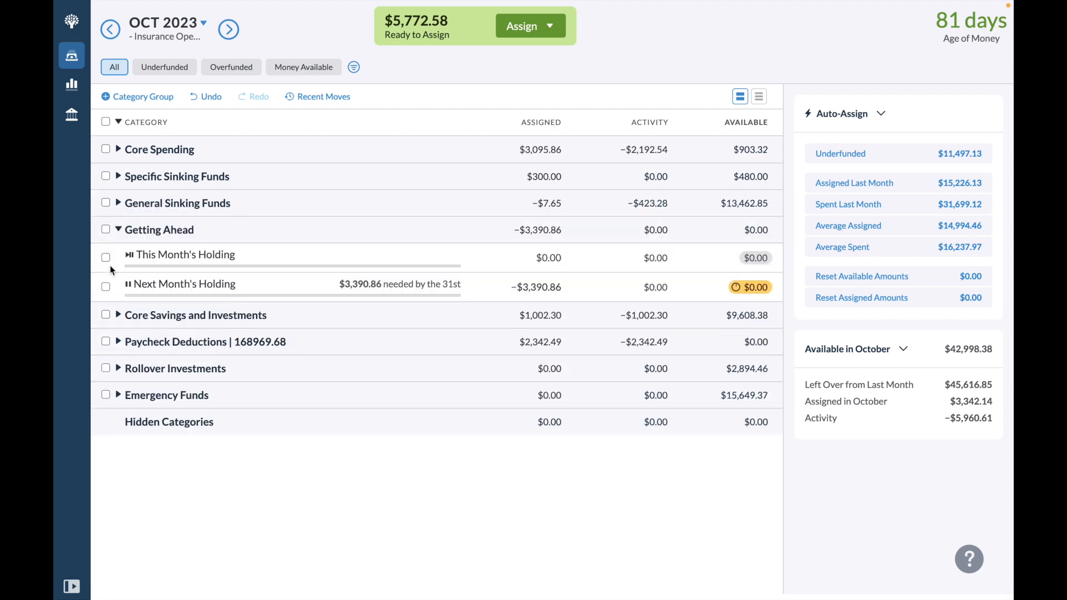
click(102, 288)
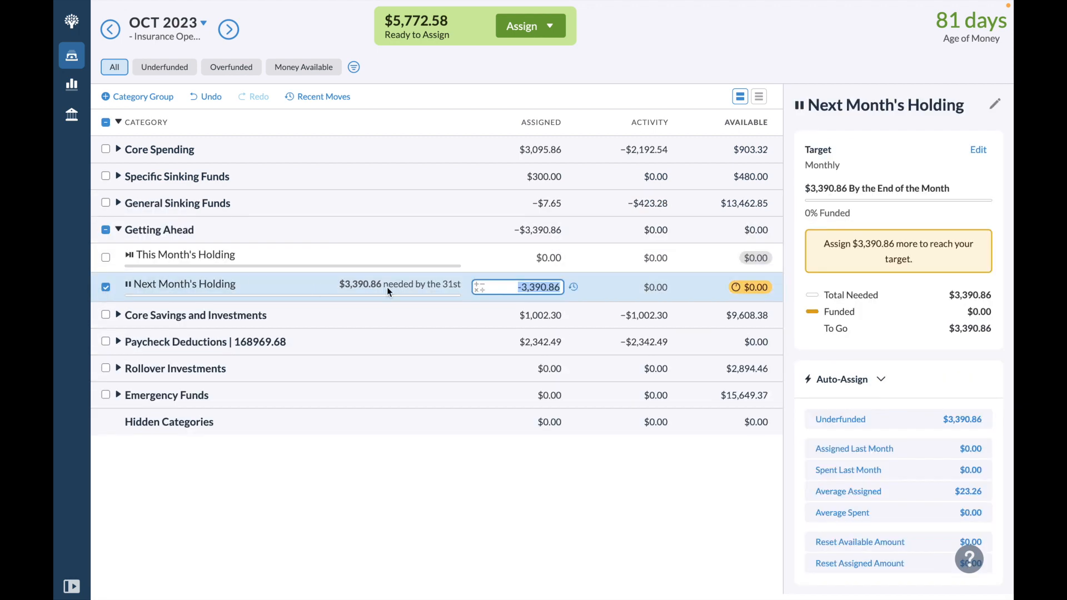
click(886, 419)
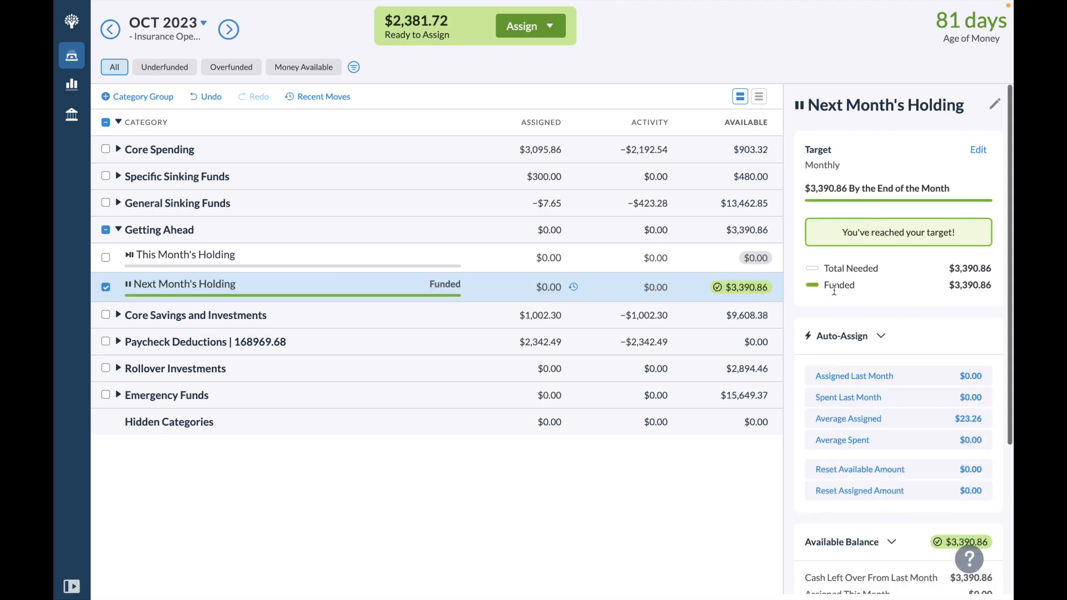
click(107, 288)
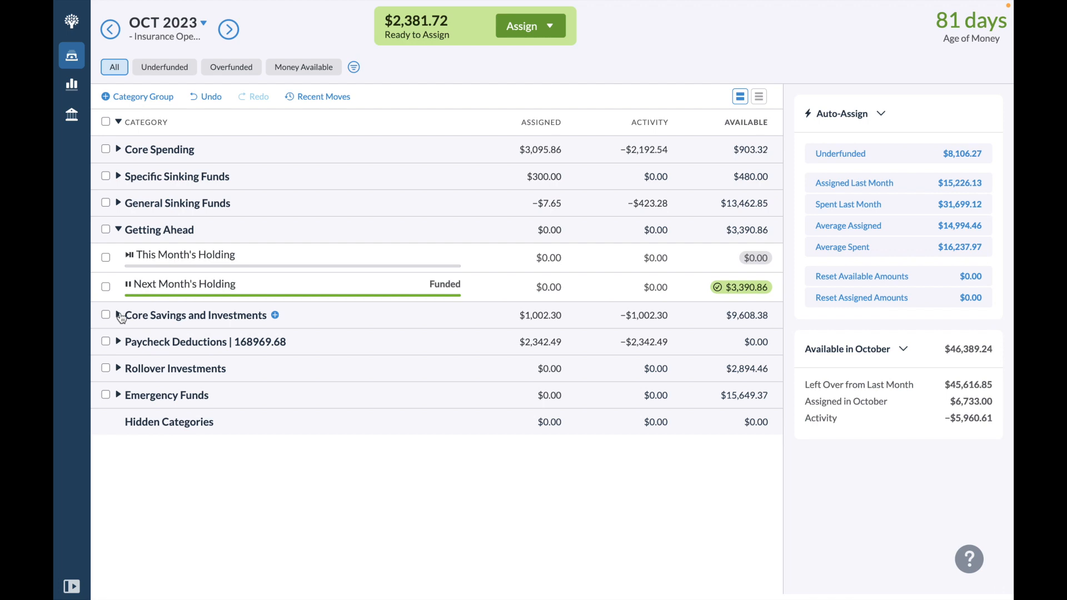
Expand Core Savings and Investments, check the September 2023 assigned amount of Baseline! | >45%, and return to October
click(119, 315)
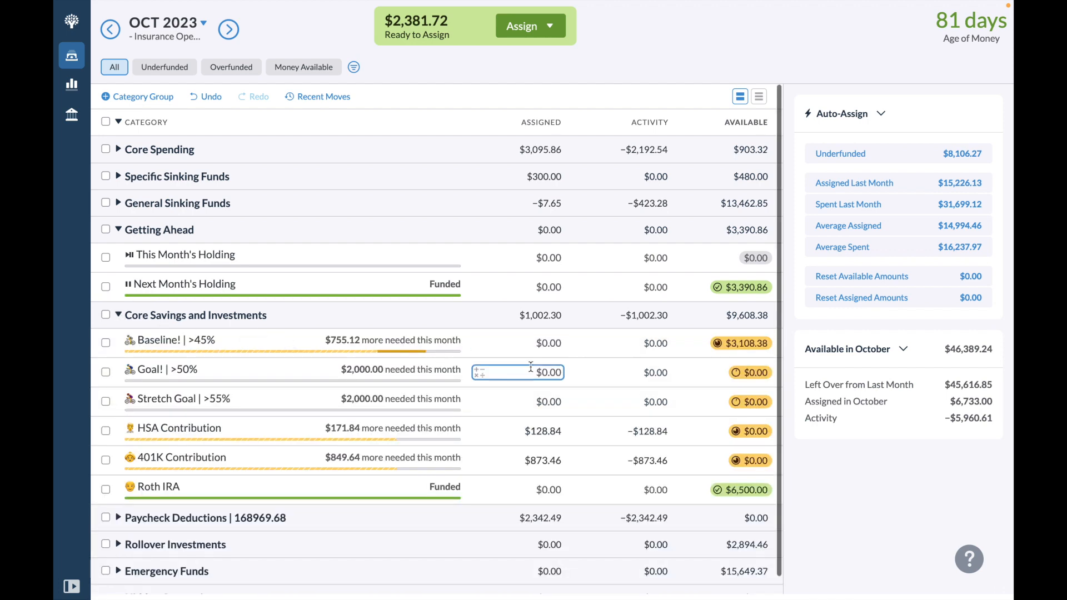
click(535, 343)
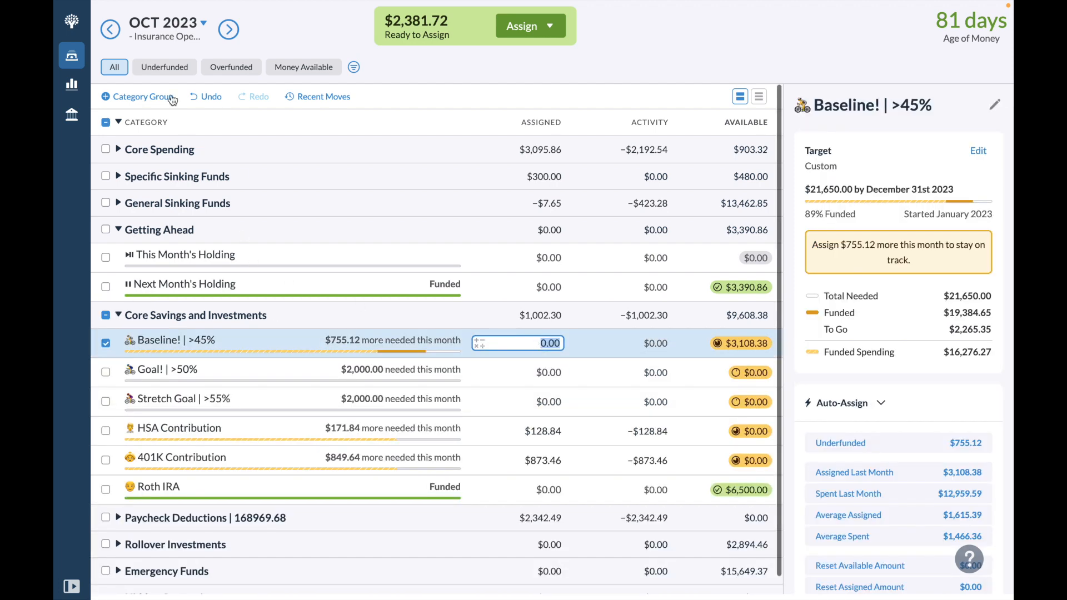
click(111, 31)
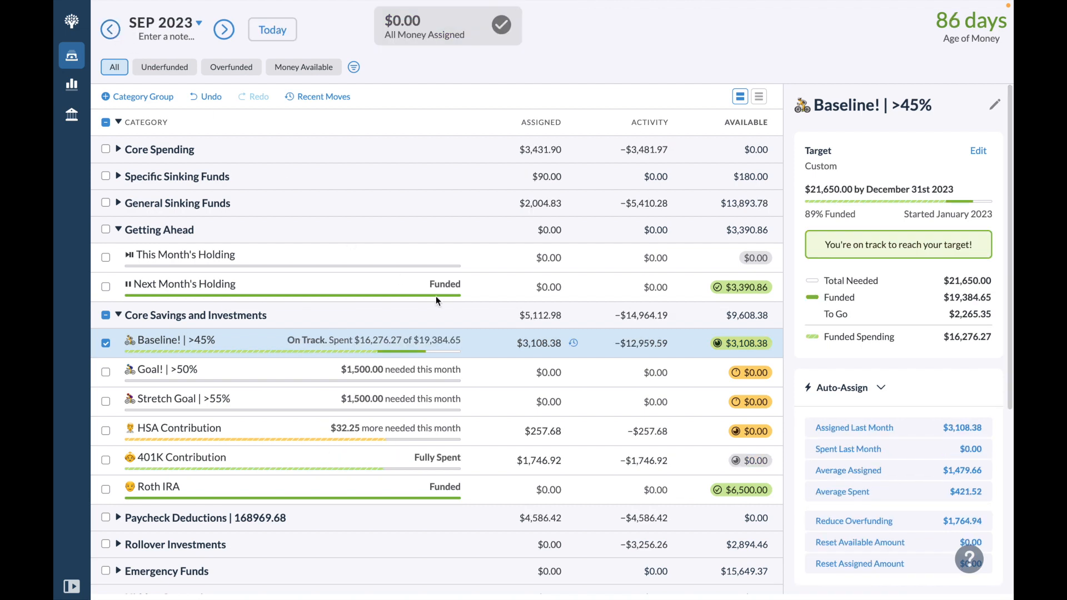
click(535, 342)
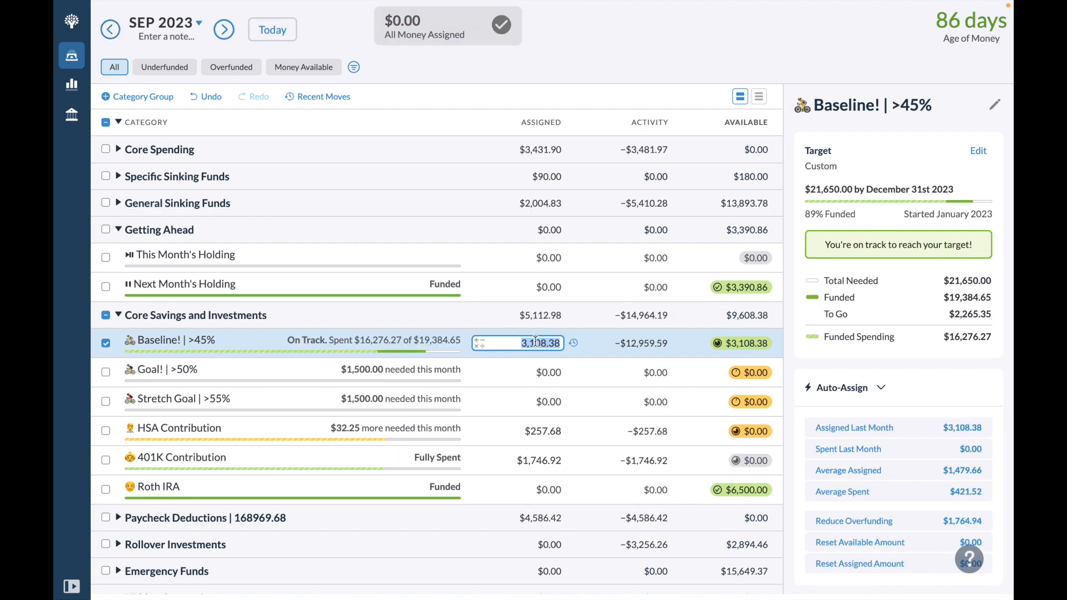
click(225, 30)
Assign $2,381.72 to Baseline! | >45% in October, and undo the assignment
click(545, 344)
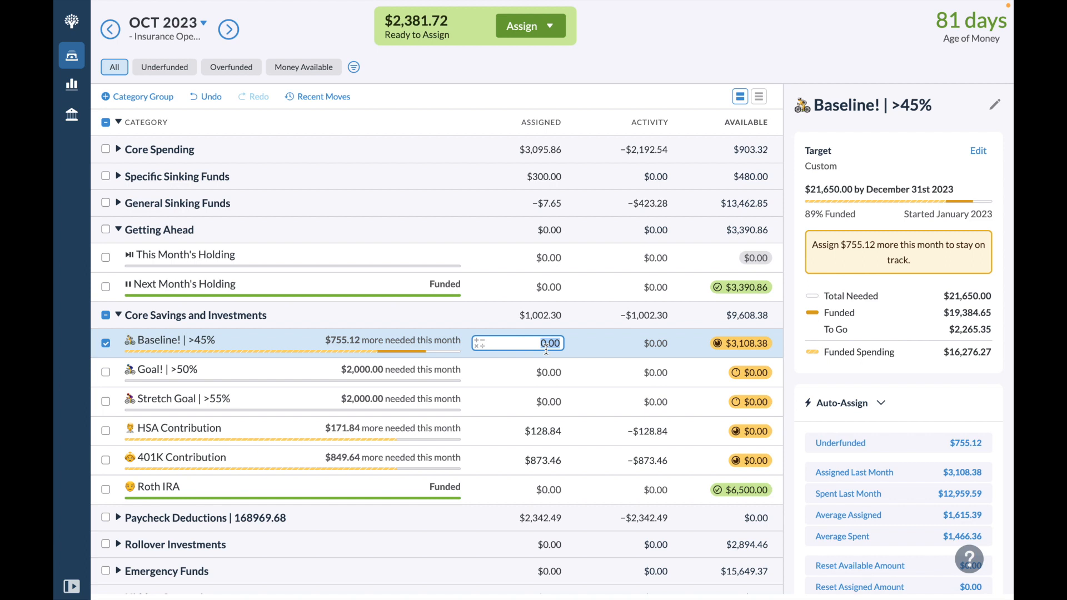
text(2,)
text(3)
text(81.7)
text(2)
key(Return)
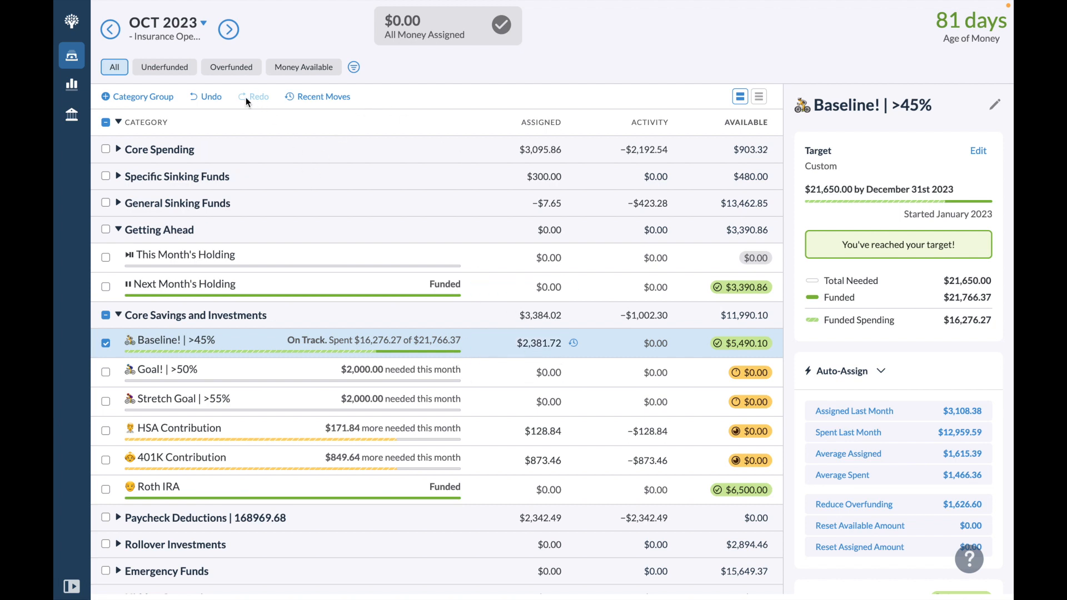
click(217, 101)
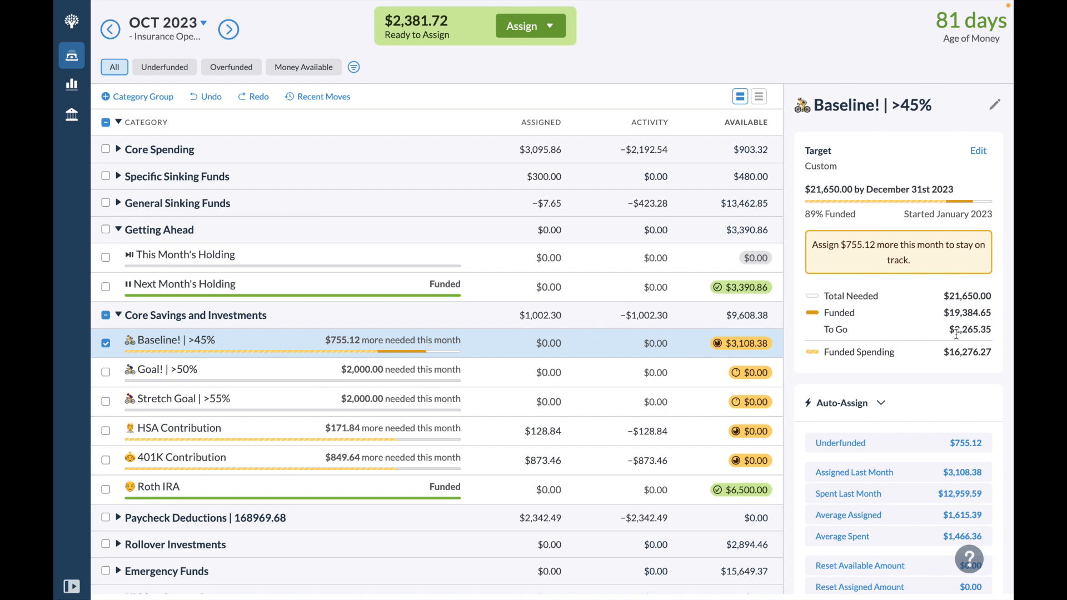
Copy the To Go amount of Baseline! | >45% from its target and assign that $2,265.35 to the category
drag(952, 333, 994, 332)
key(ctrl+c)
click(548, 343)
key(ctrl+v)
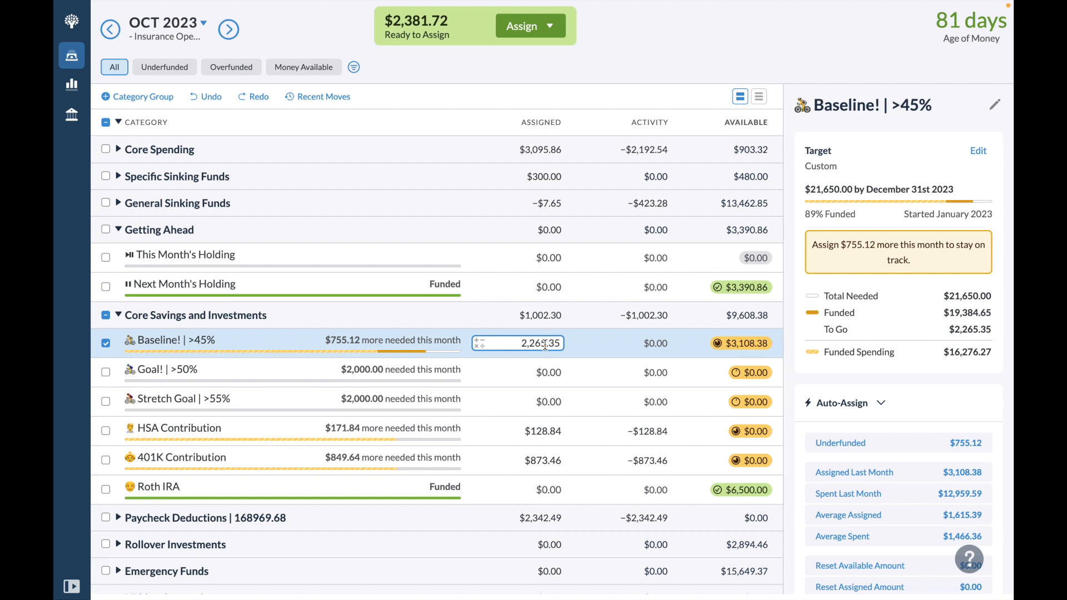
key(Return)
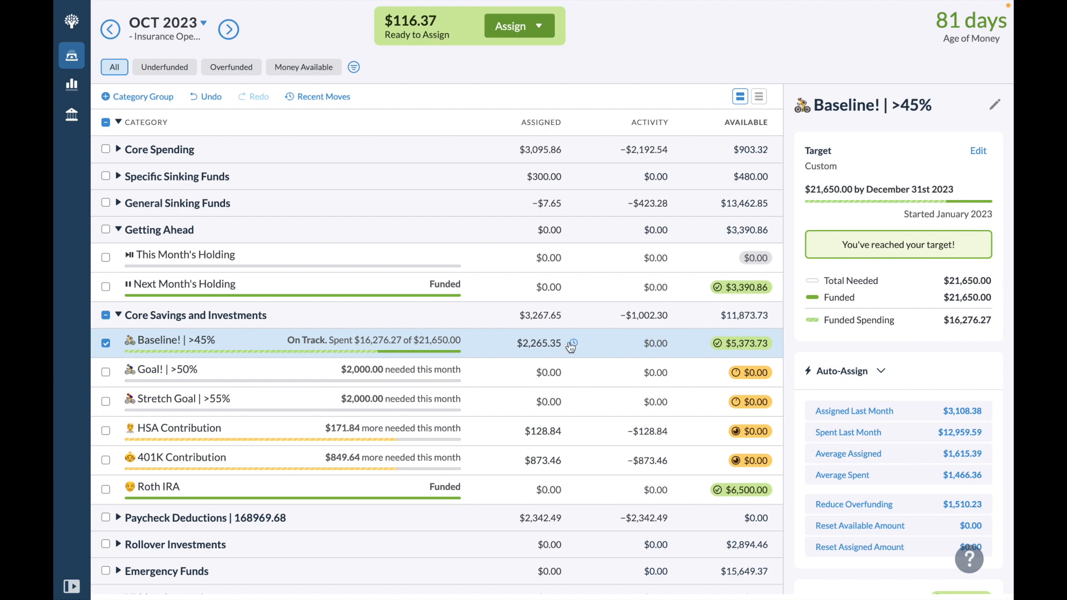
Assign $116.37 to Goal! | >50% in October
click(547, 373)
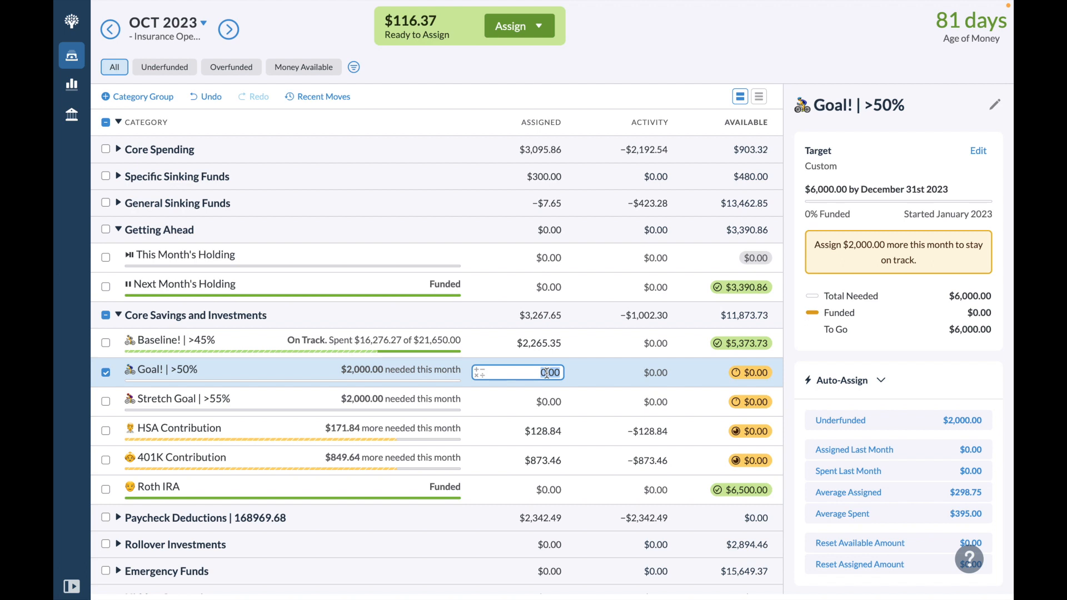
text(11)
text(6.37)
key(Return)
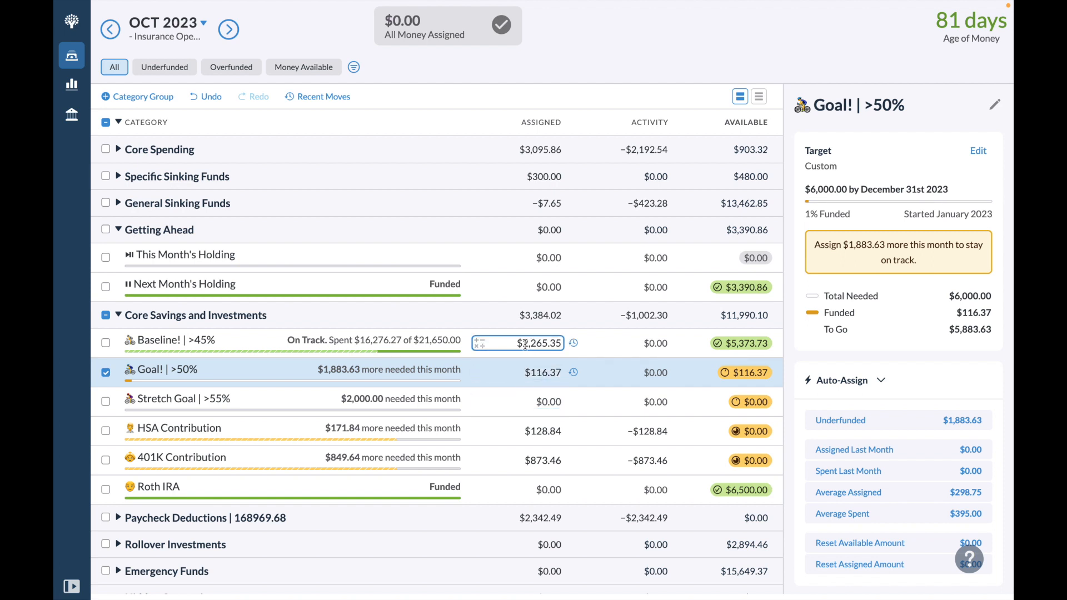
Copy the September assigned amount of Baseline! | >45% and assign that $3,108.38 to Goal! | >50% in October
drag(525, 343, 549, 341)
click(542, 346)
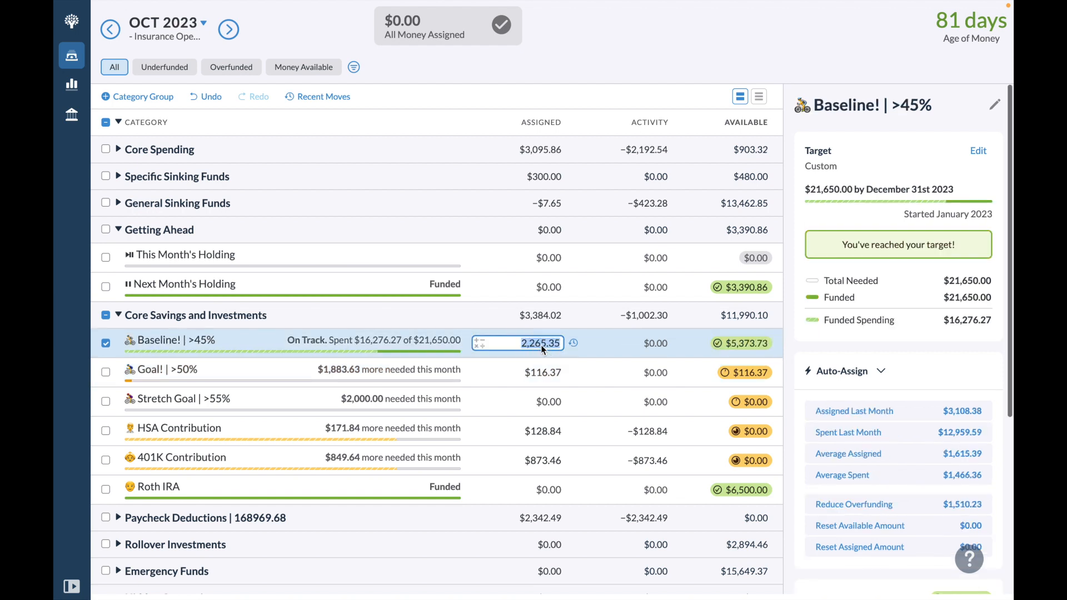
click(536, 371)
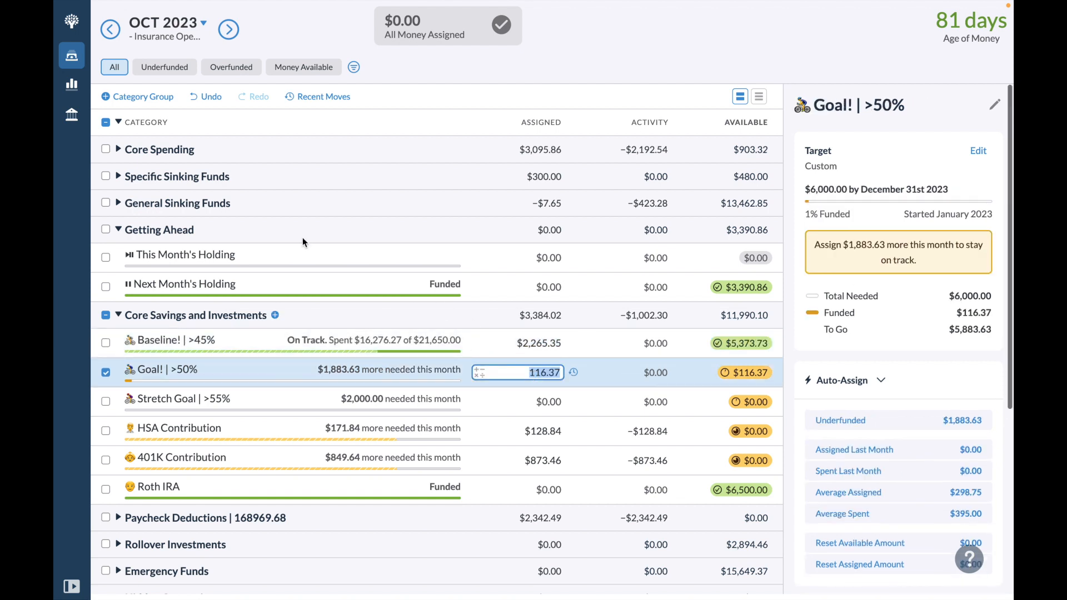
click(110, 29)
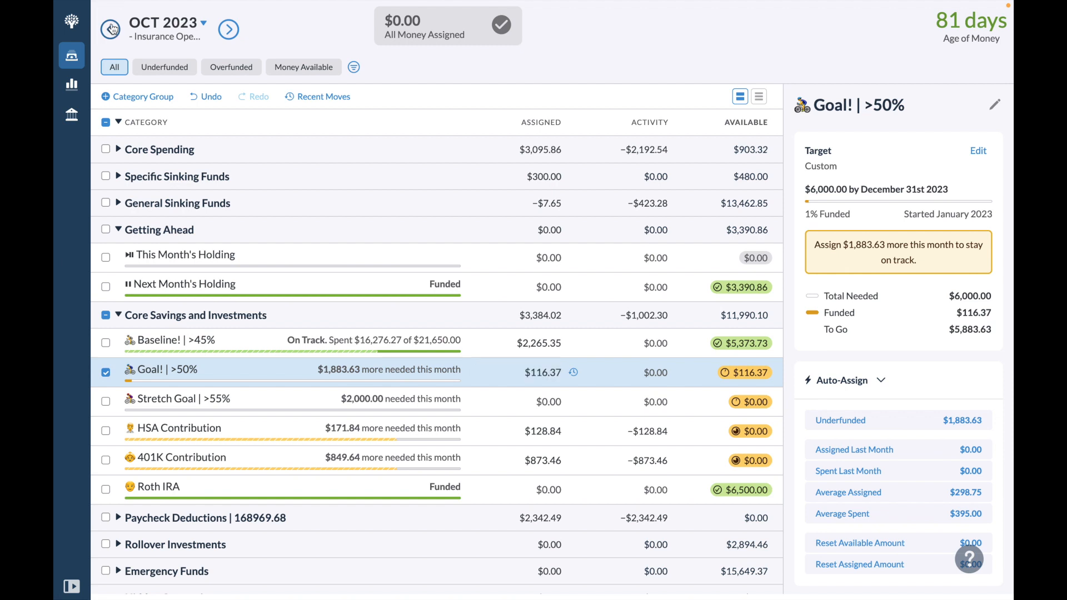
click(548, 346)
key(ctrl+c)
click(548, 346)
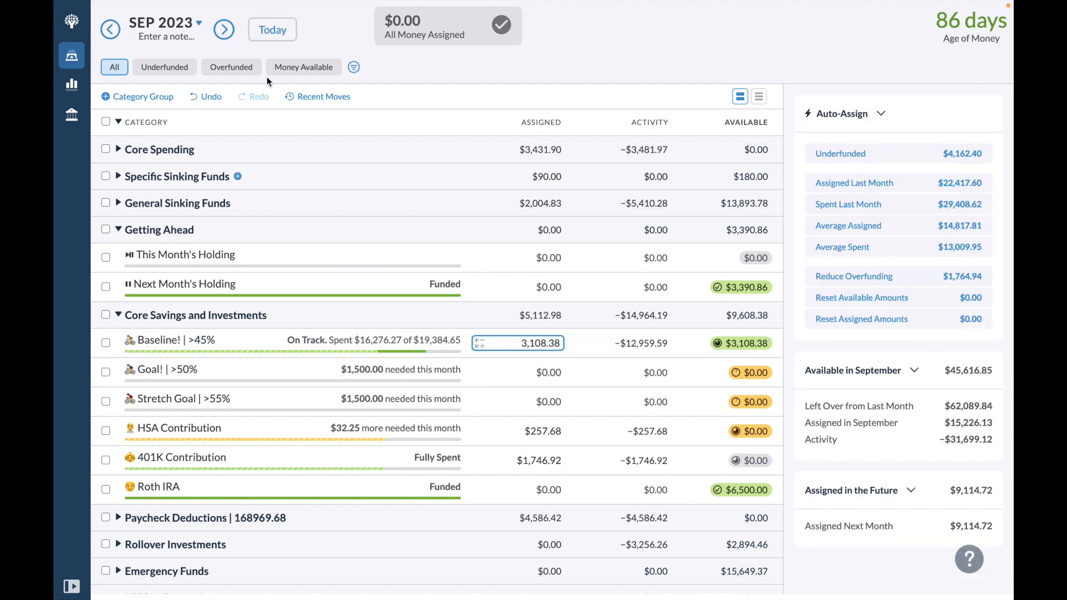
click(224, 29)
click(544, 367)
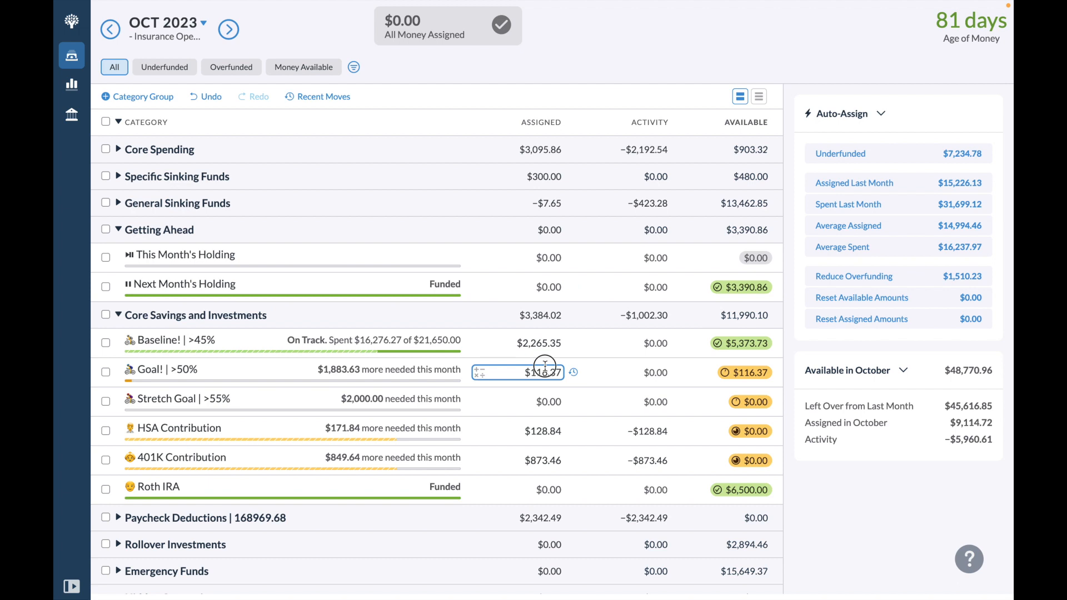
key(ctrl+v)
text(-)
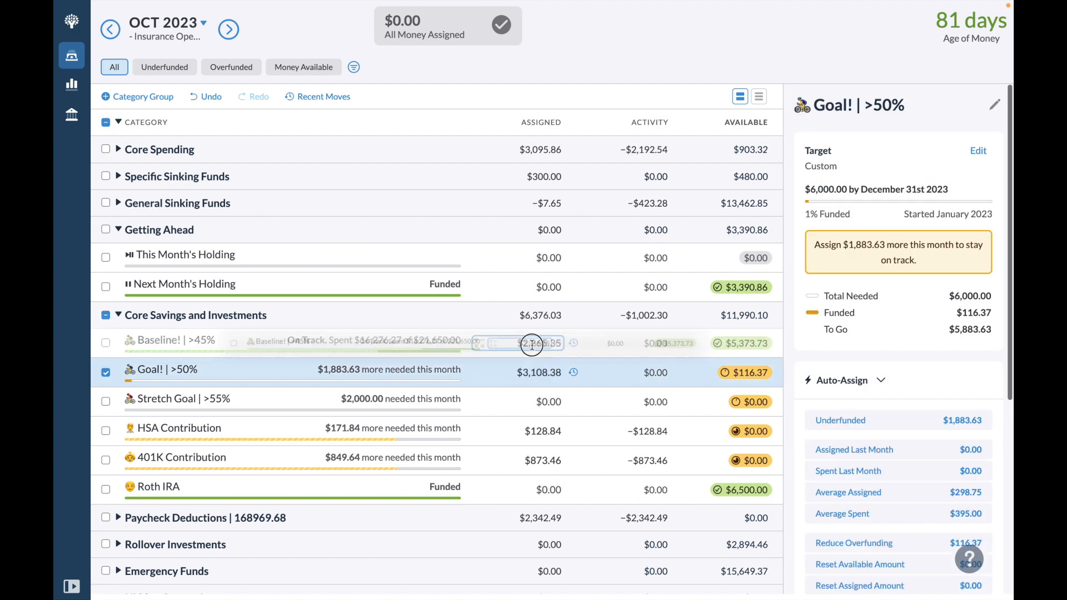
key(Return)
Subtract 2265.35 from the October assigned amount of Goal! | >50%
click(538, 343)
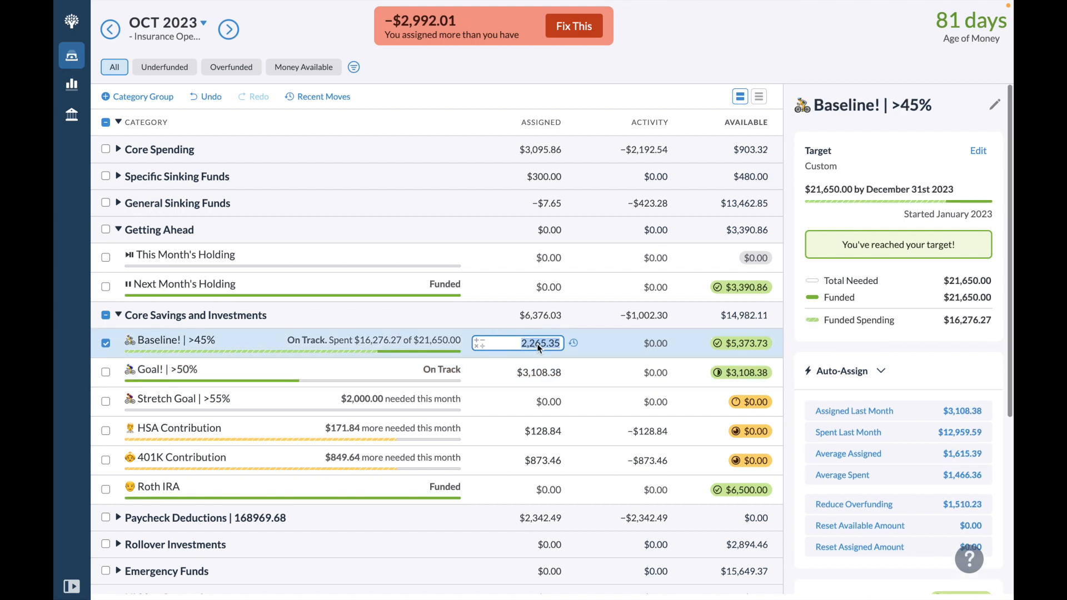
click(561, 377)
key(Right)
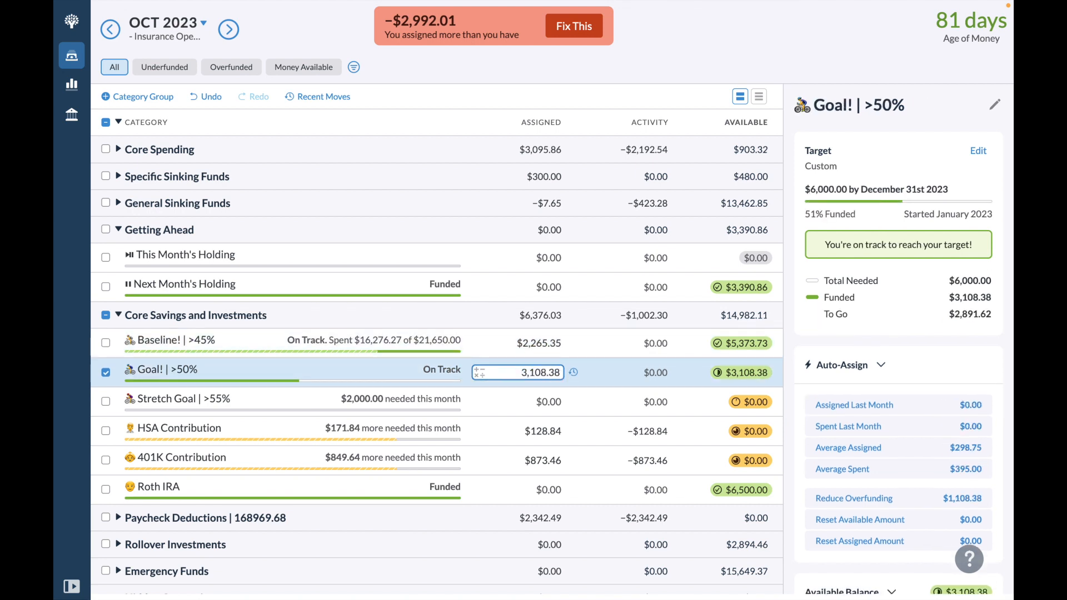
text(-2265.35)
key(Return)
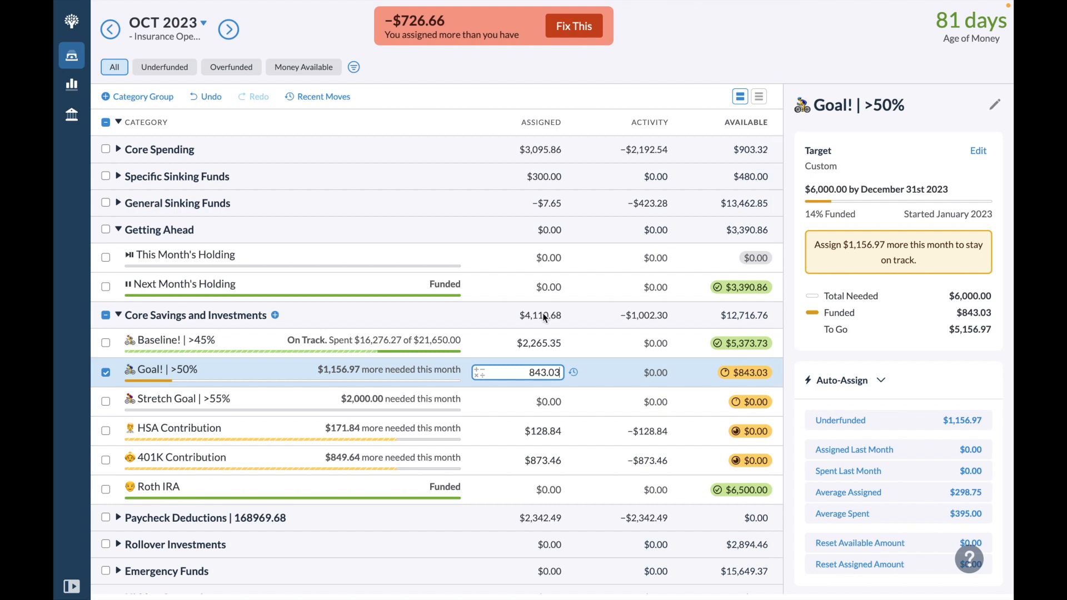
Clear the October assigned amount of Goal! | >50% and set it to $116.37
key(ctrl+a)
key(BackSpace)
key(Return)
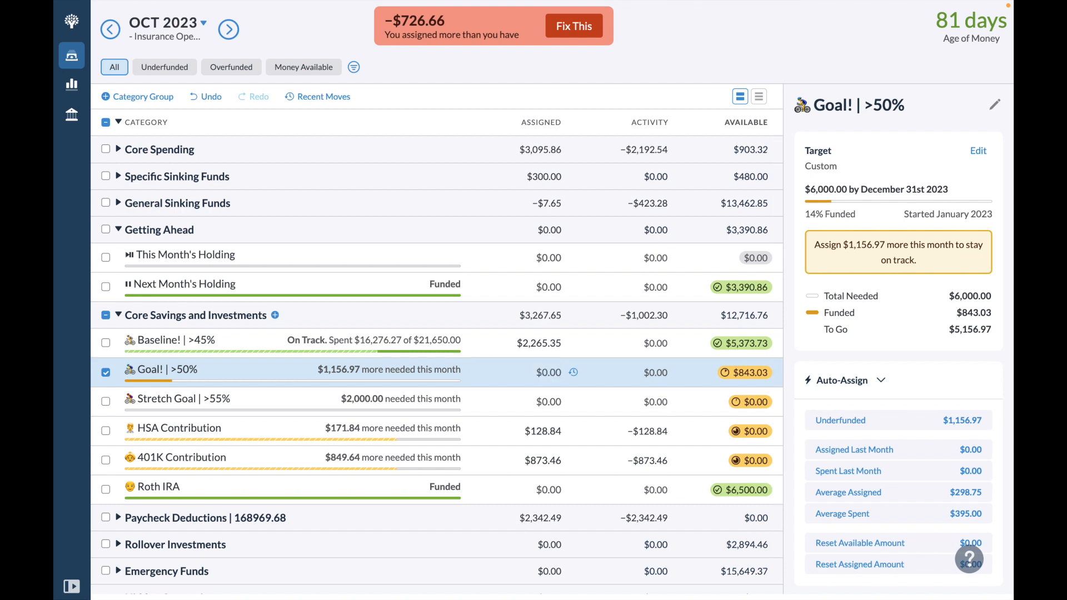
click(557, 373)
text(1)
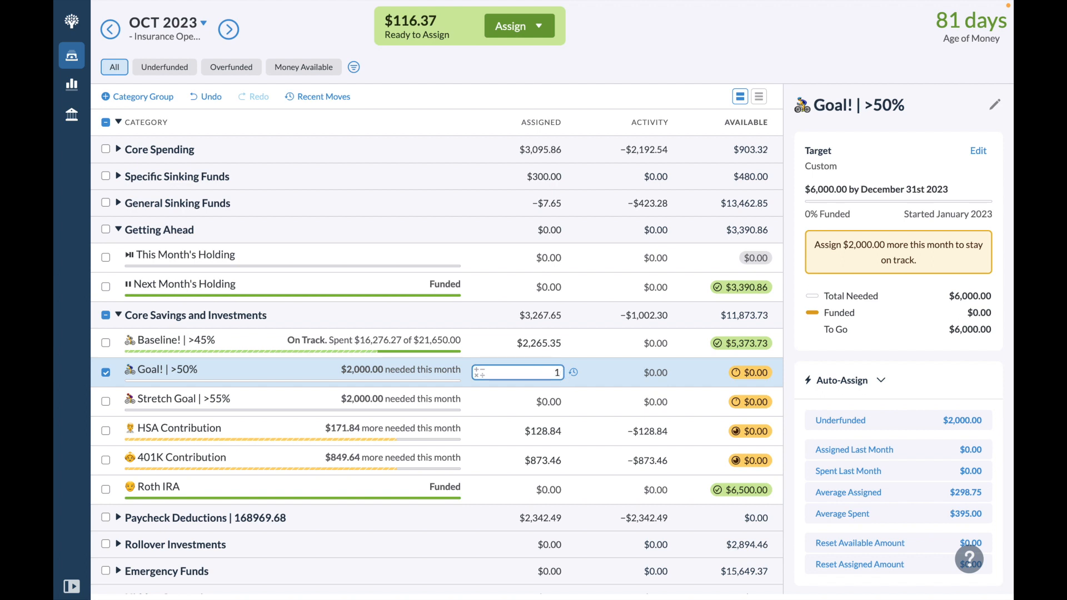
text(16.37)
key(Return)
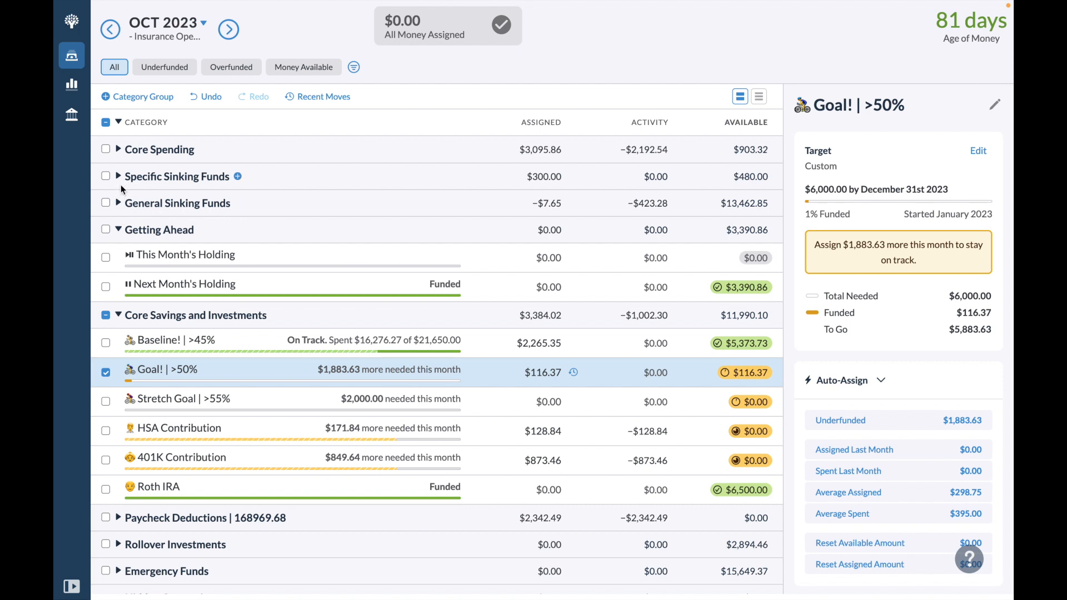
Expand General Sinking Funds to review its categories, collapse it again, and deselect Goal! | >50%
click(119, 203)
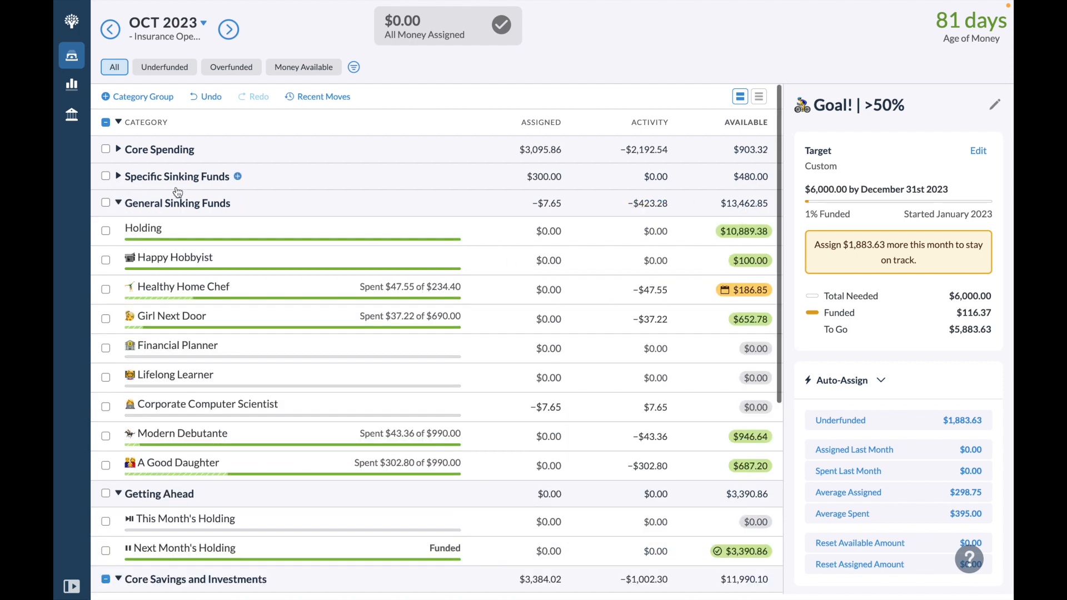
click(118, 202)
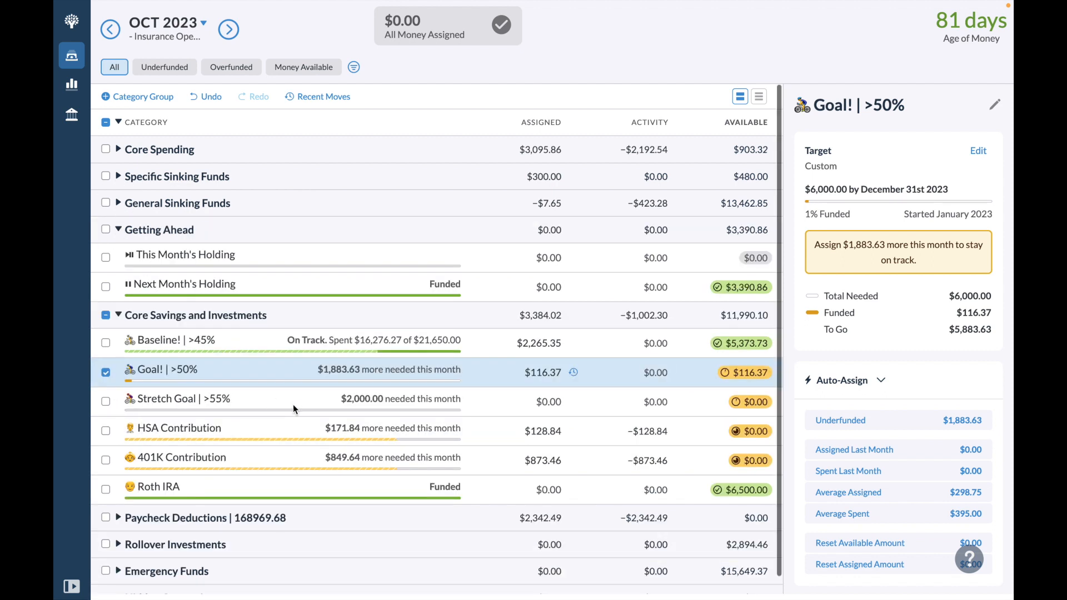
click(108, 371)
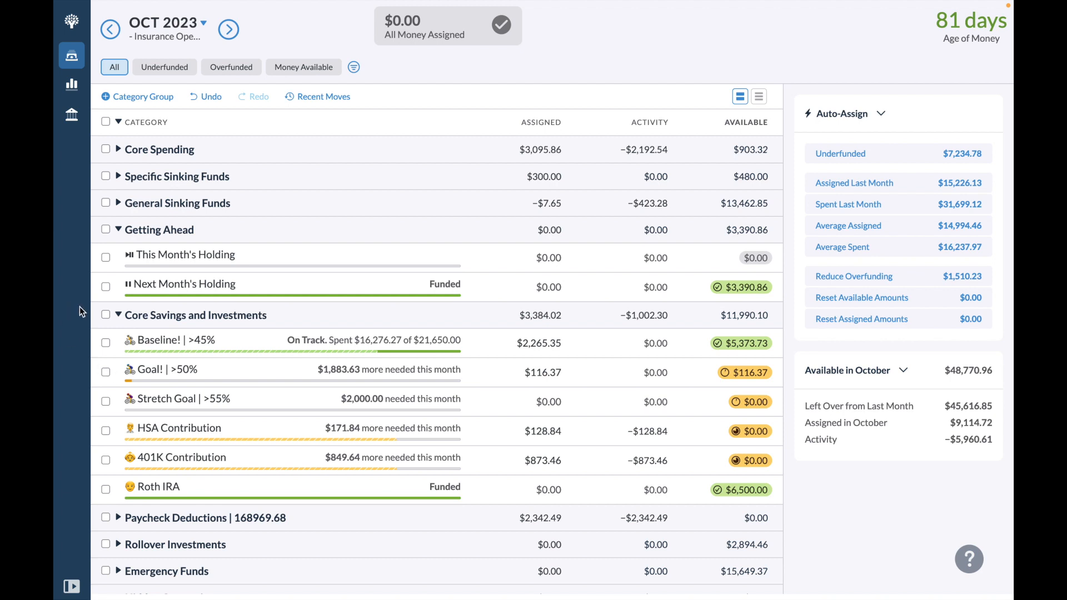
Collapse the Core Savings and Investments and Getting Ahead groups, and expand Specific Sinking Funds
click(119, 314)
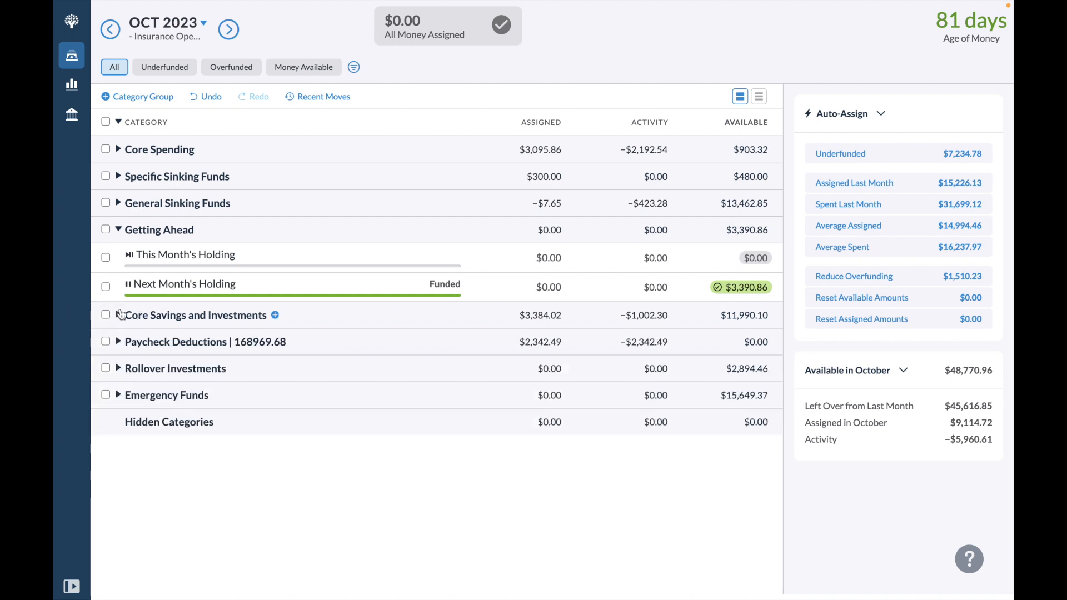
click(119, 230)
click(118, 177)
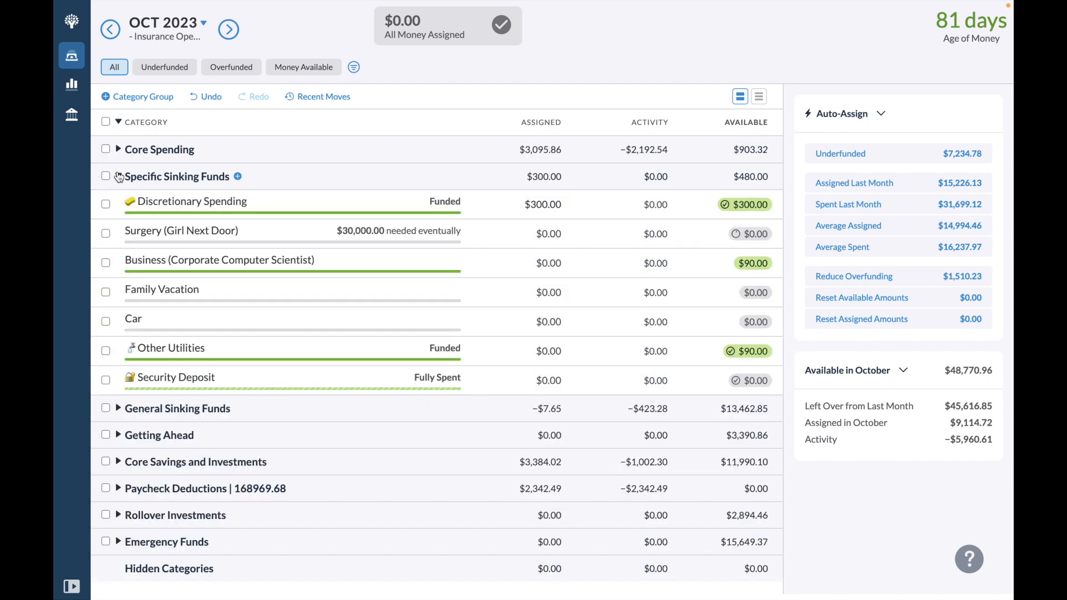
Look at the budget details of the Car and Family Vacation categories, leaving both deselected
click(118, 321)
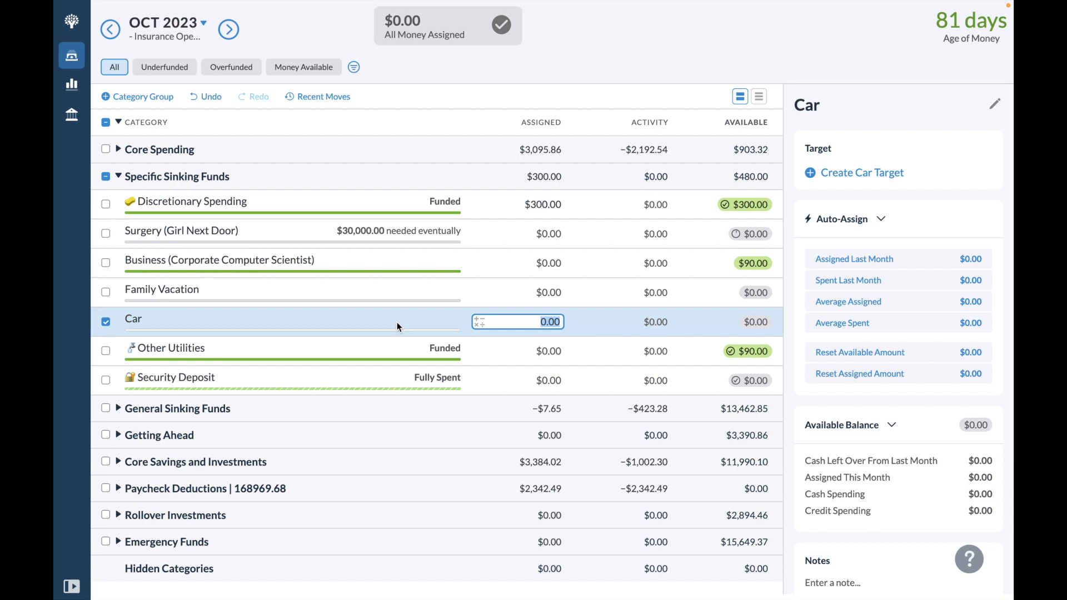
click(108, 325)
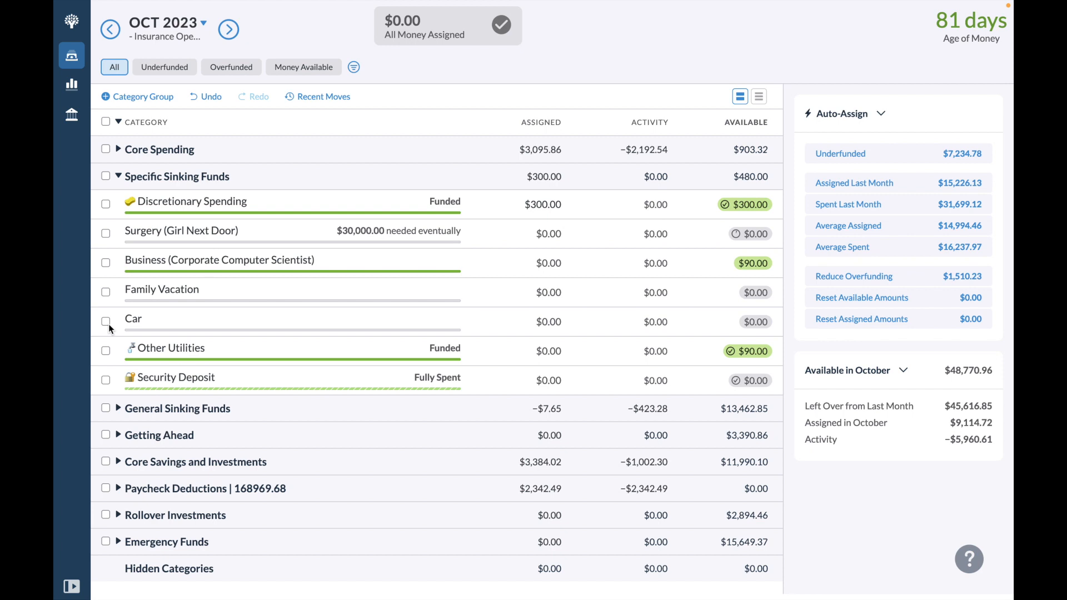
click(225, 288)
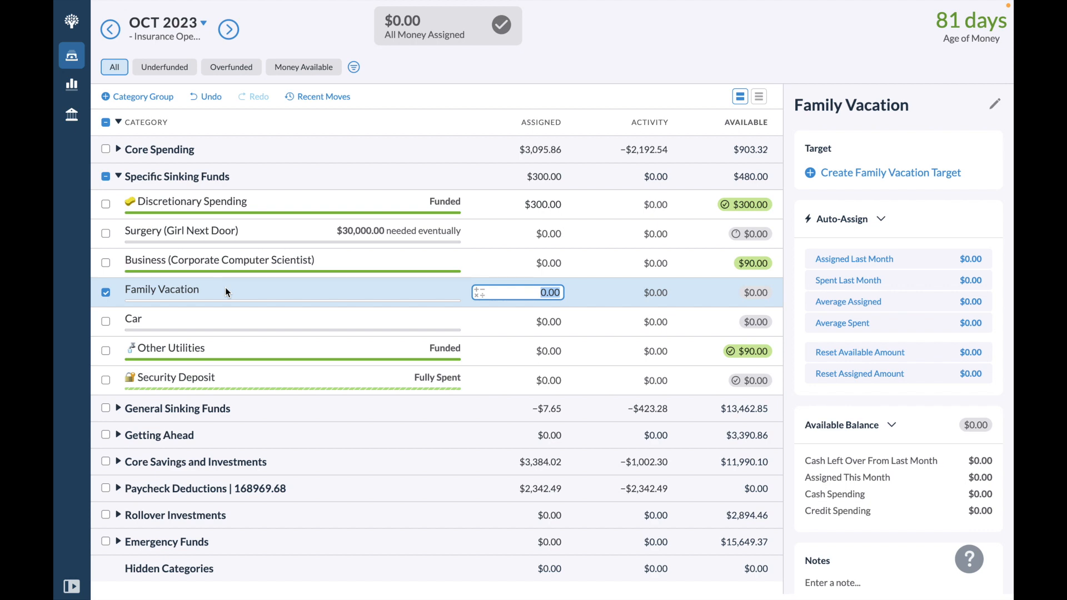
click(104, 293)
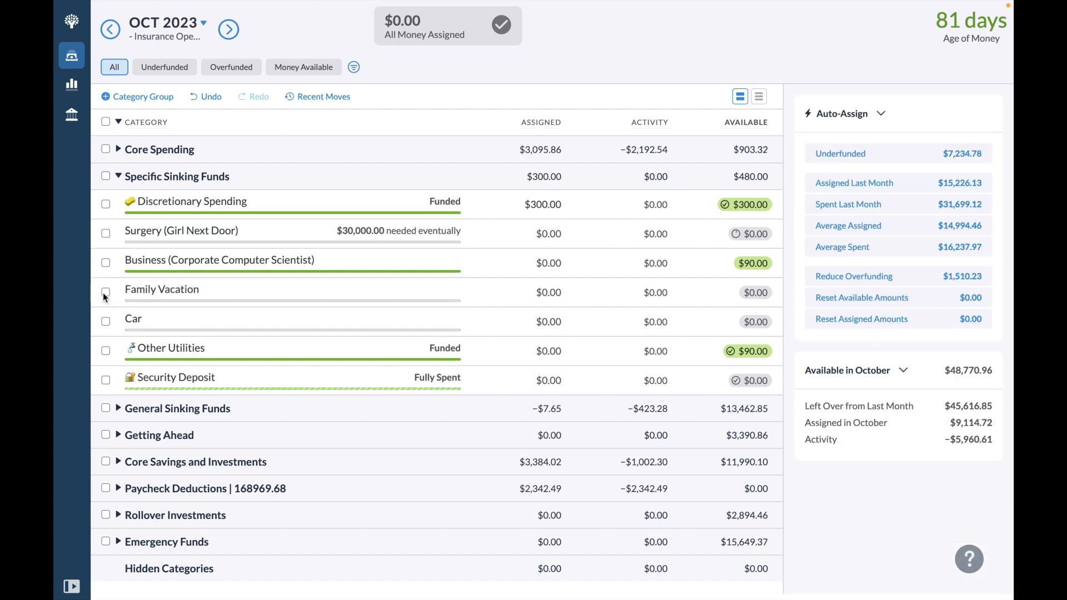
Collapse Specific Sinking Funds, expand General Sinking Funds, and view the Happy Hobbyist category's details
click(119, 179)
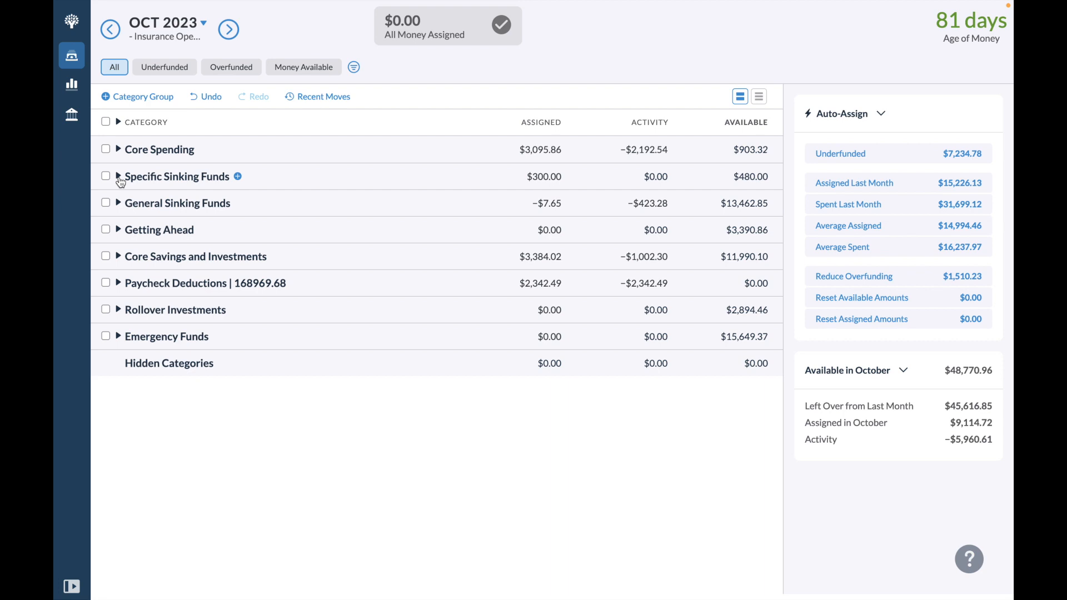
click(118, 204)
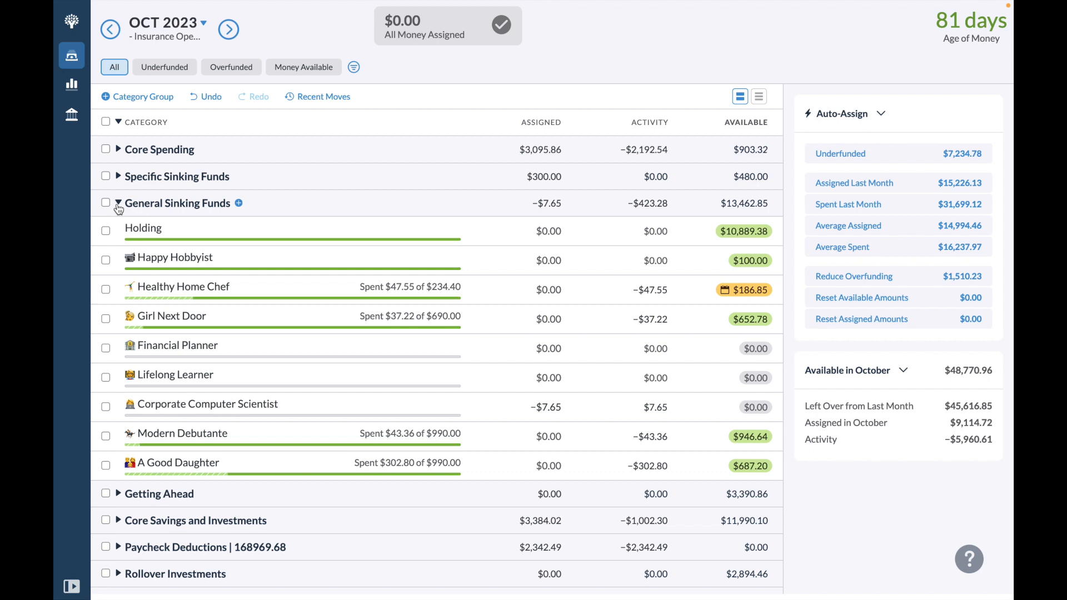
click(593, 269)
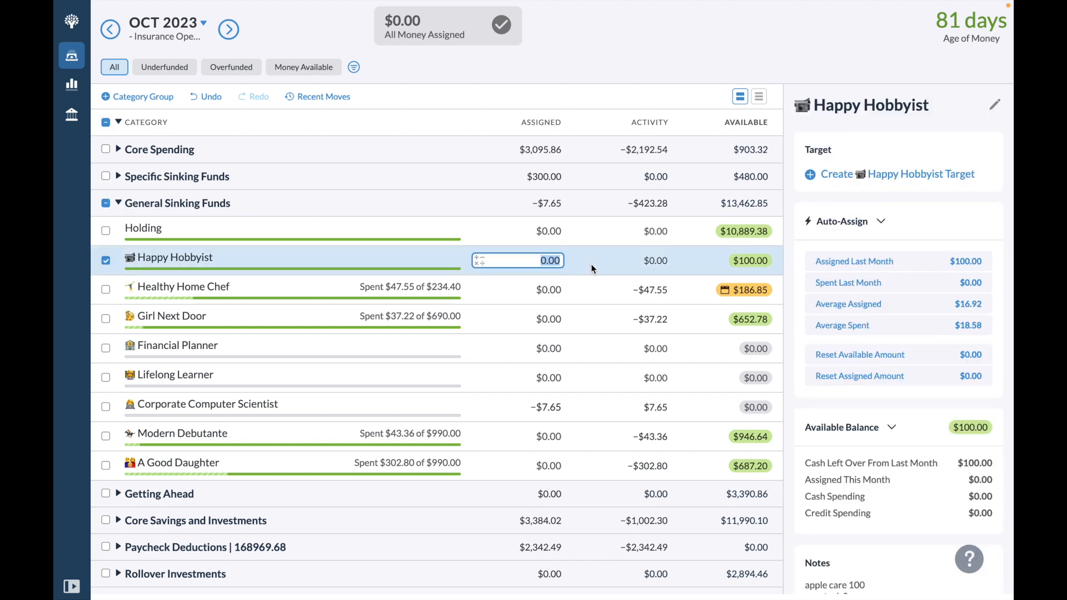
Set the October assigned amount of Healthy Home Chef to 47.55+234.40
click(593, 282)
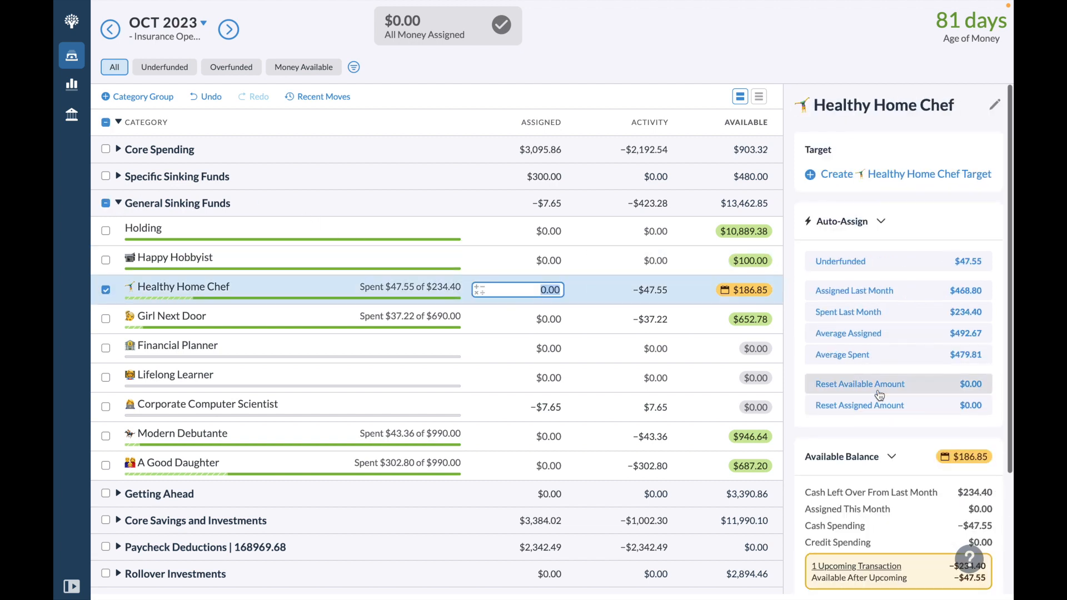
scroll(879, 395, down, 2)
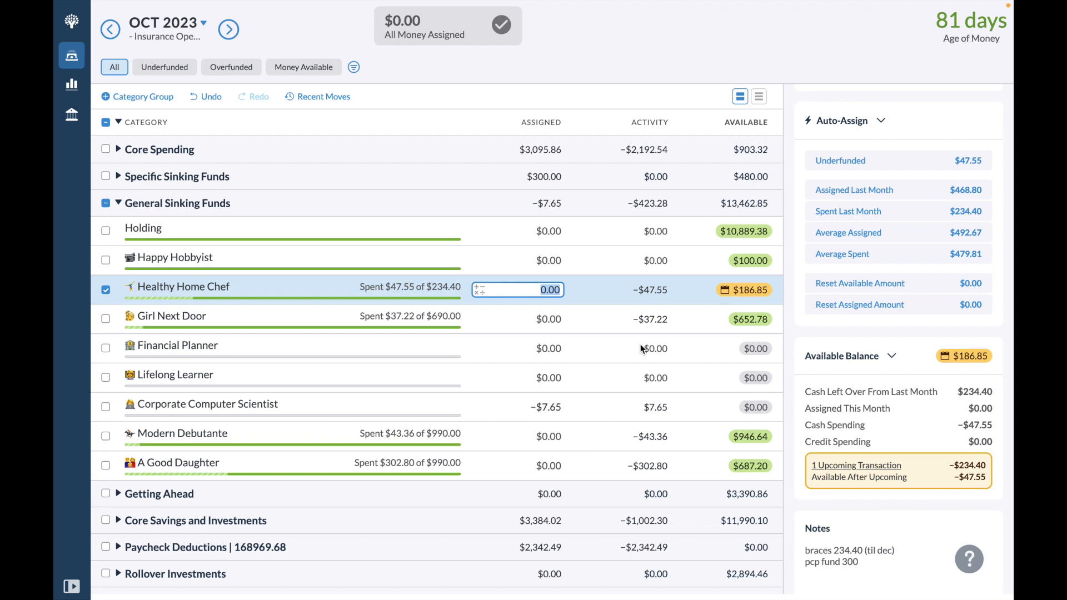
key(BackSpace)
text(47.55+234.40)
key(ctrl+a)
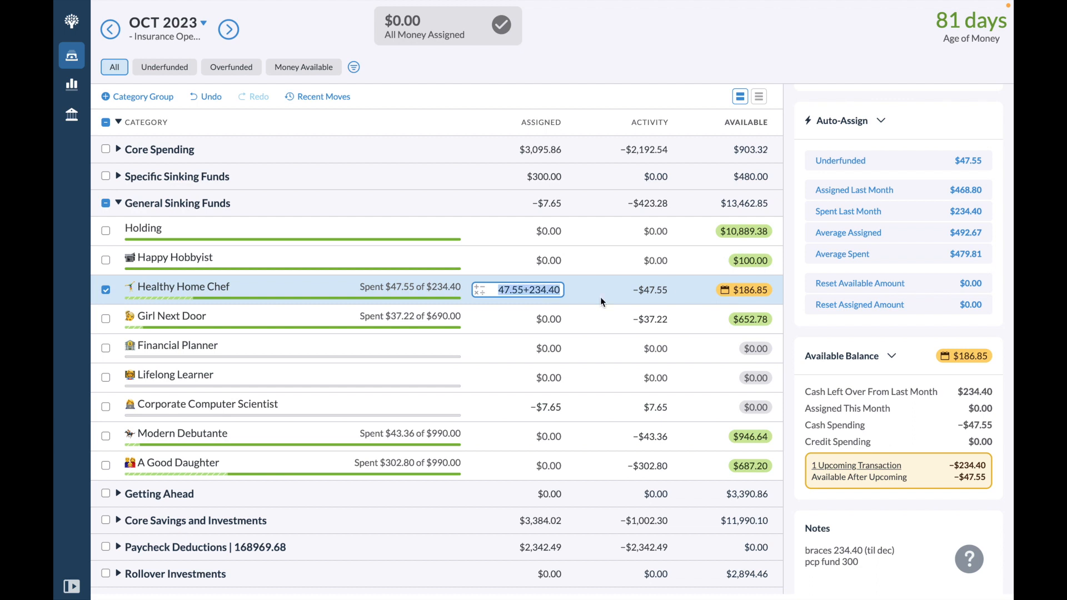
click(756, 232)
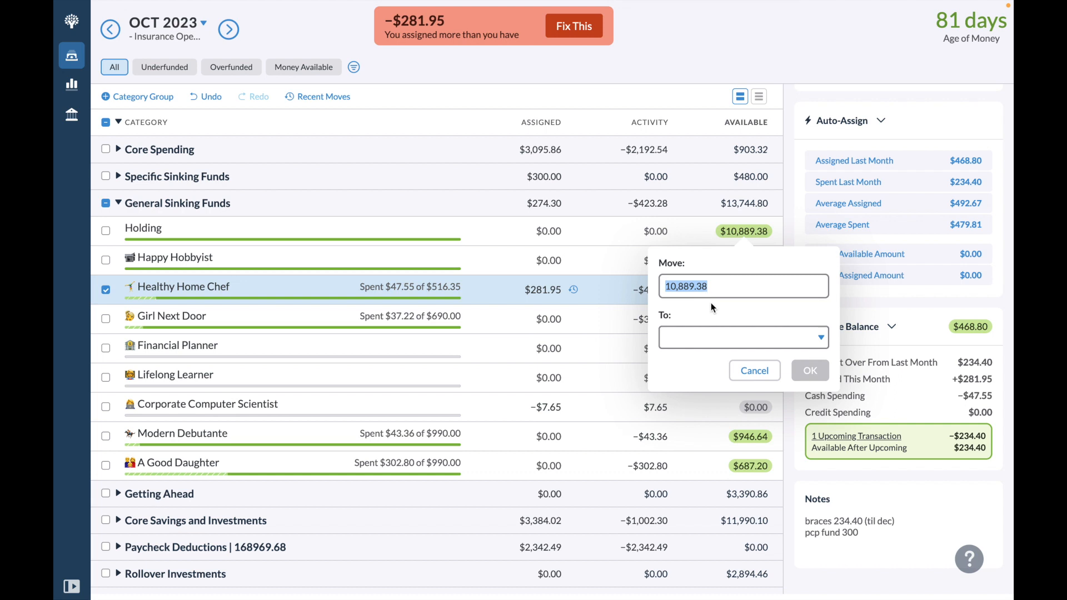
click(583, 22)
click(579, 30)
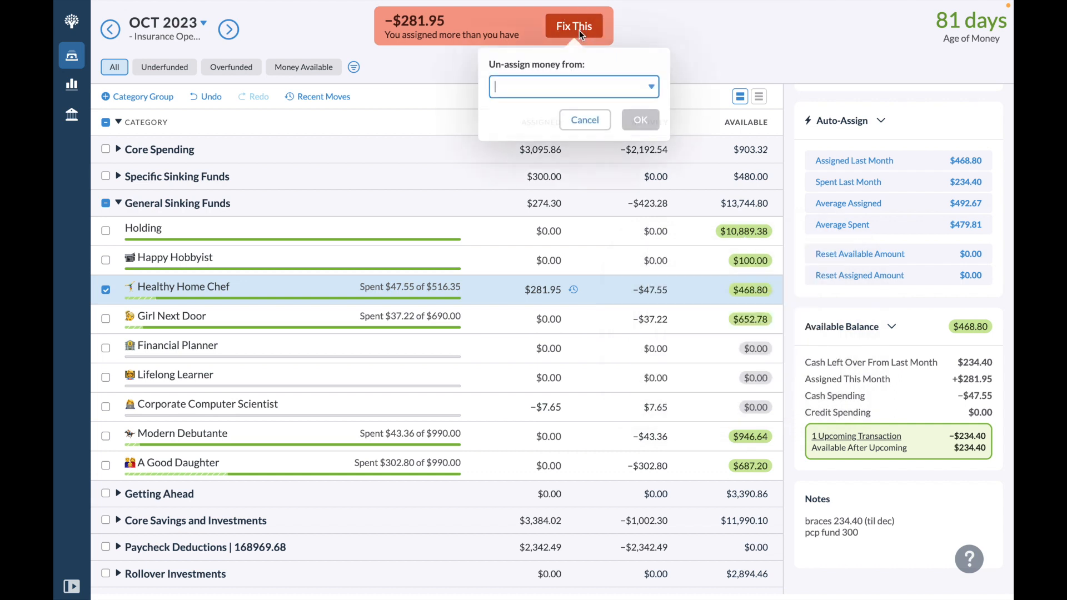
click(710, 70)
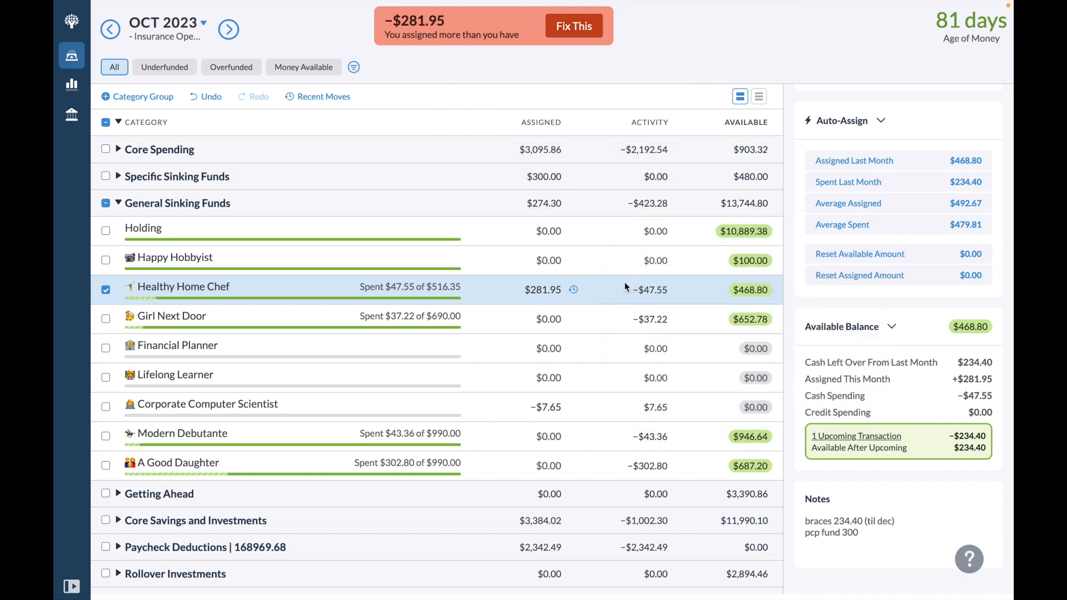
Review the Healthy Home Chef and Girl Next Door details and check the October transactions behind Healthy Home Chef's activity
click(696, 302)
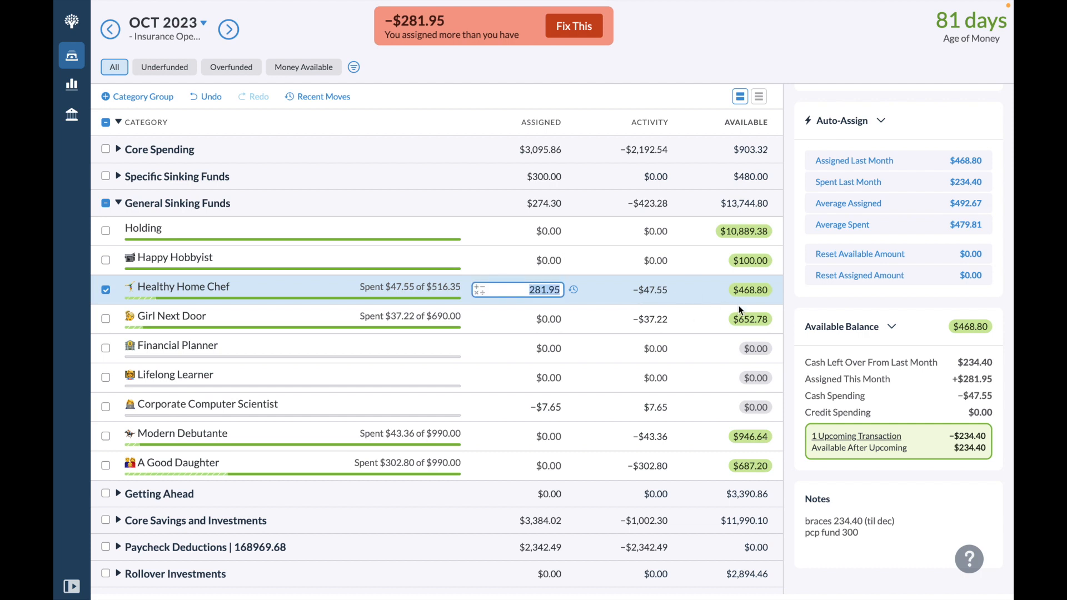
click(705, 308)
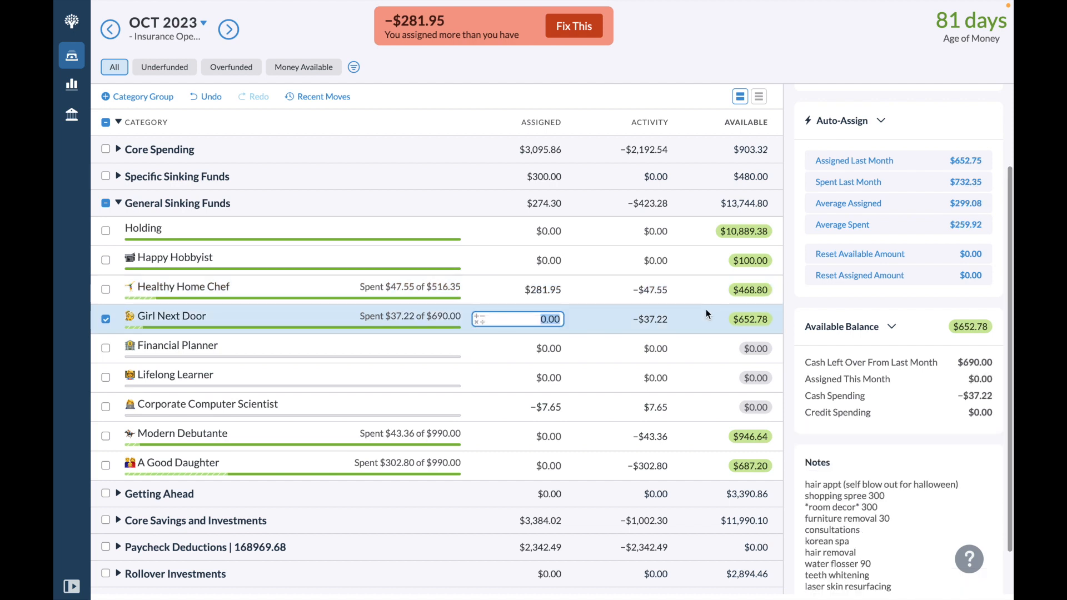
click(650, 290)
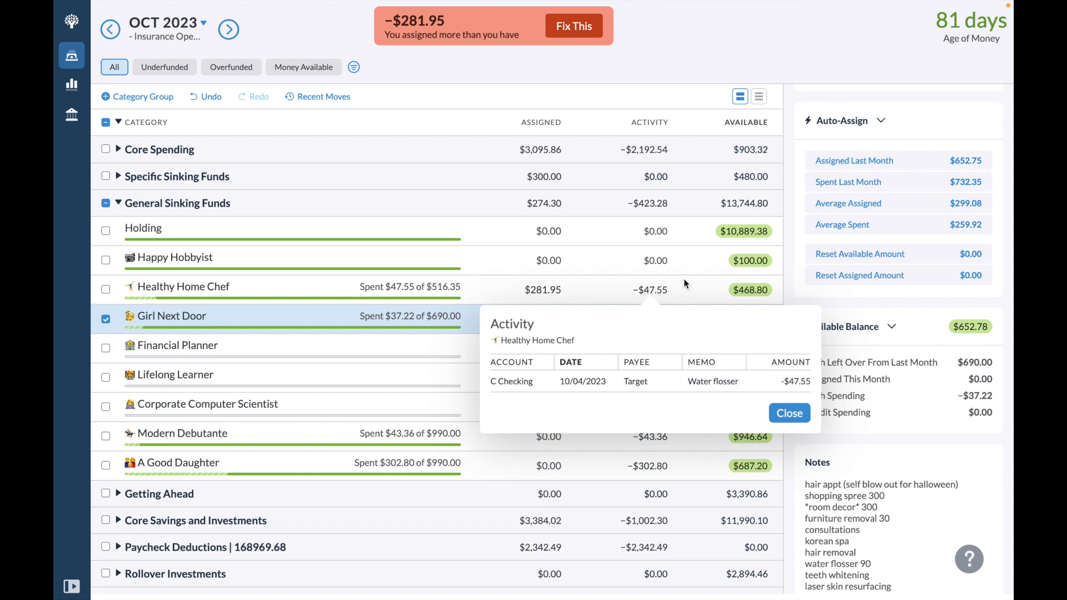
click(705, 287)
click(707, 293)
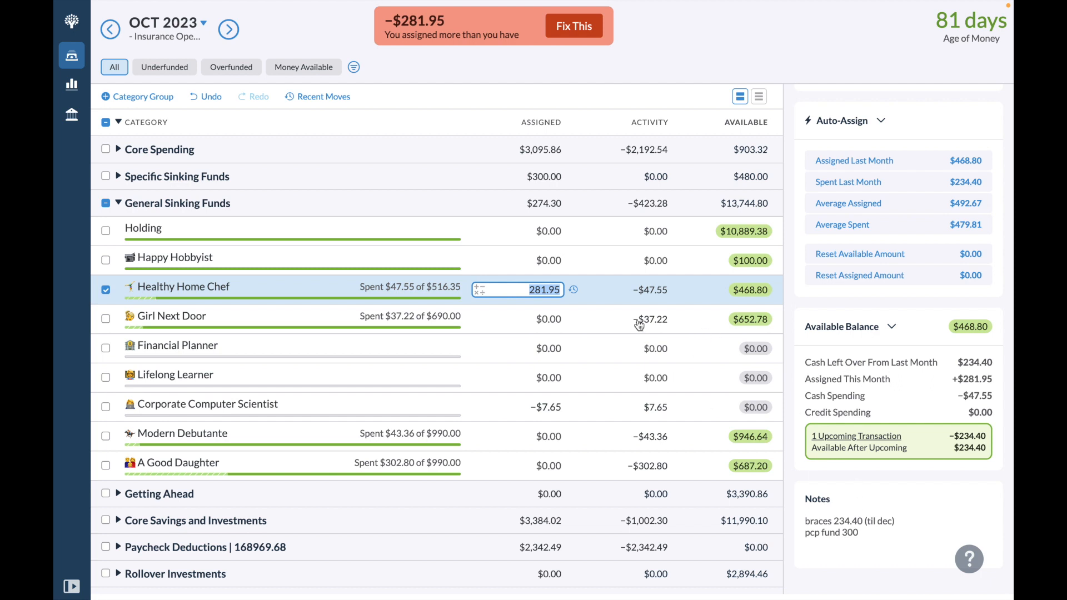
Delete the "water flosser 90" line from the Girl Next Door category's notes
click(692, 326)
click(880, 572)
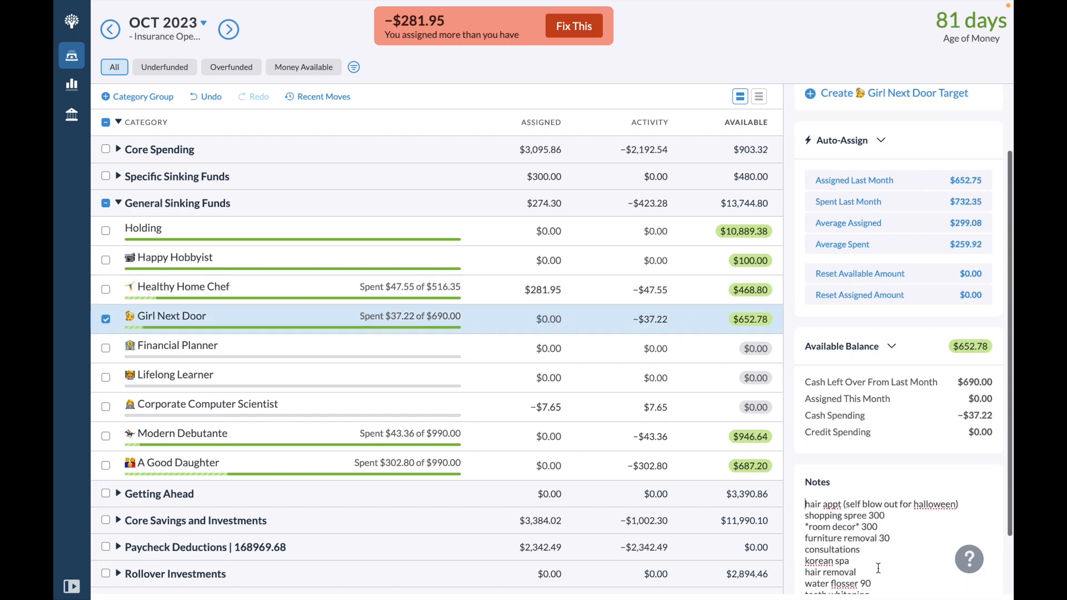
drag(875, 571, 805, 570)
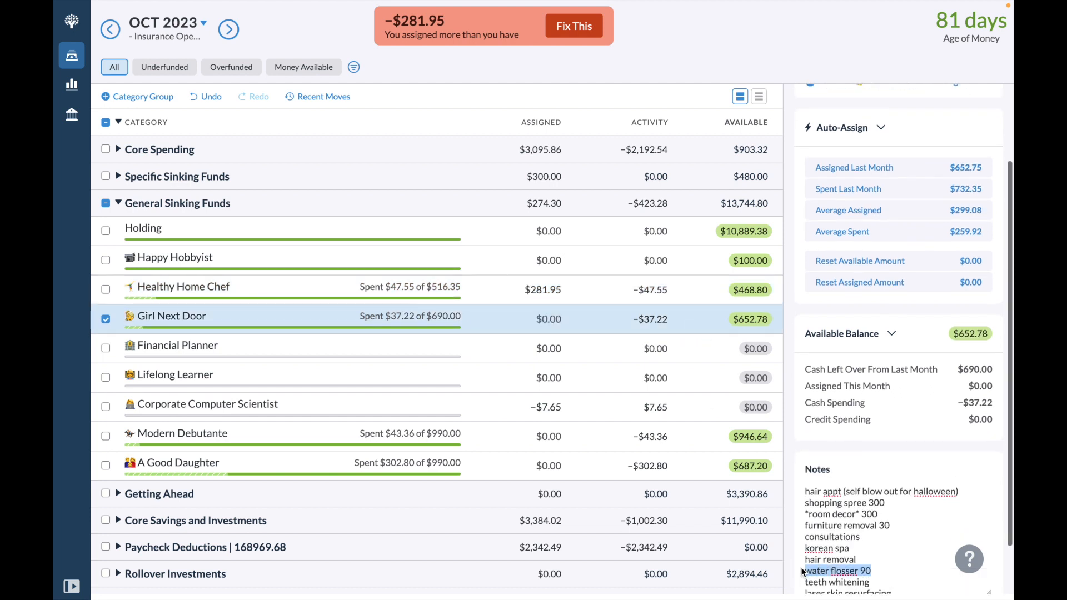
key(BackSpace)
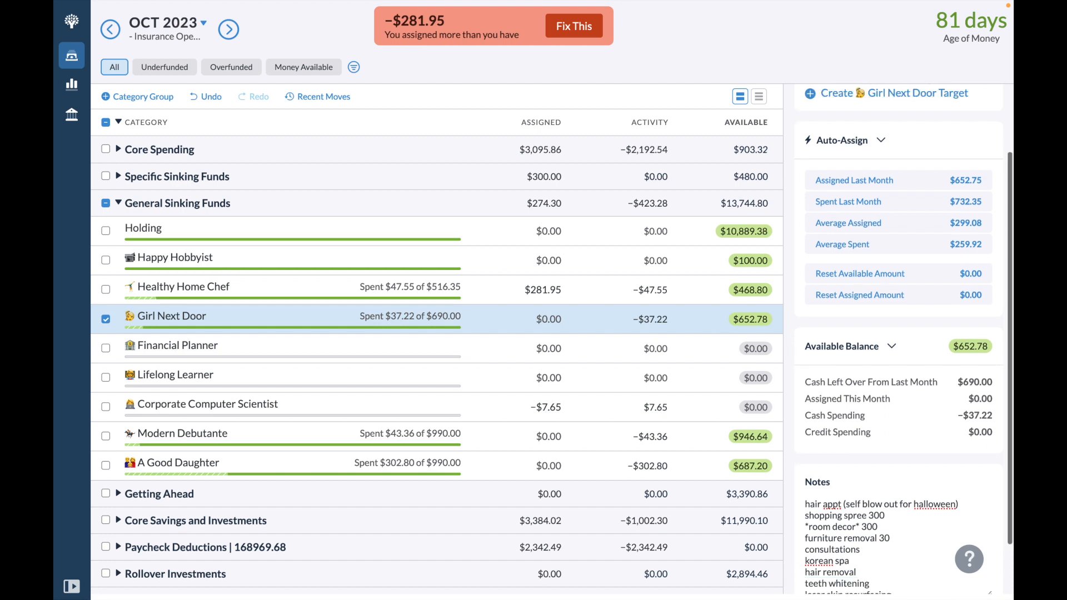
Add the line "water flosser 90" between the braces and pcp fund entries in the Healthy Home Chef notes
click(711, 298)
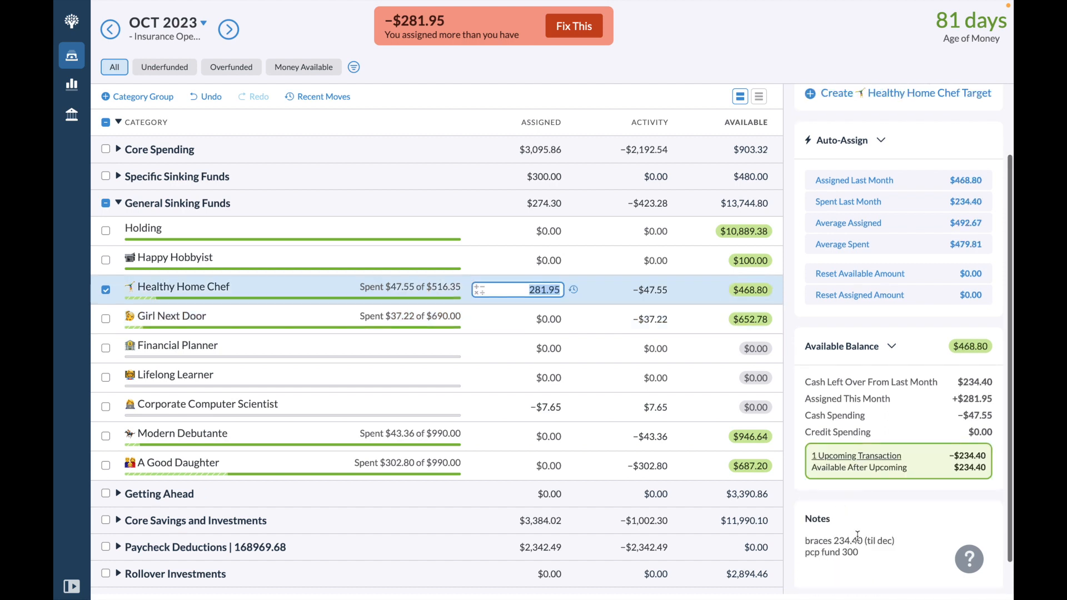
key(Return)
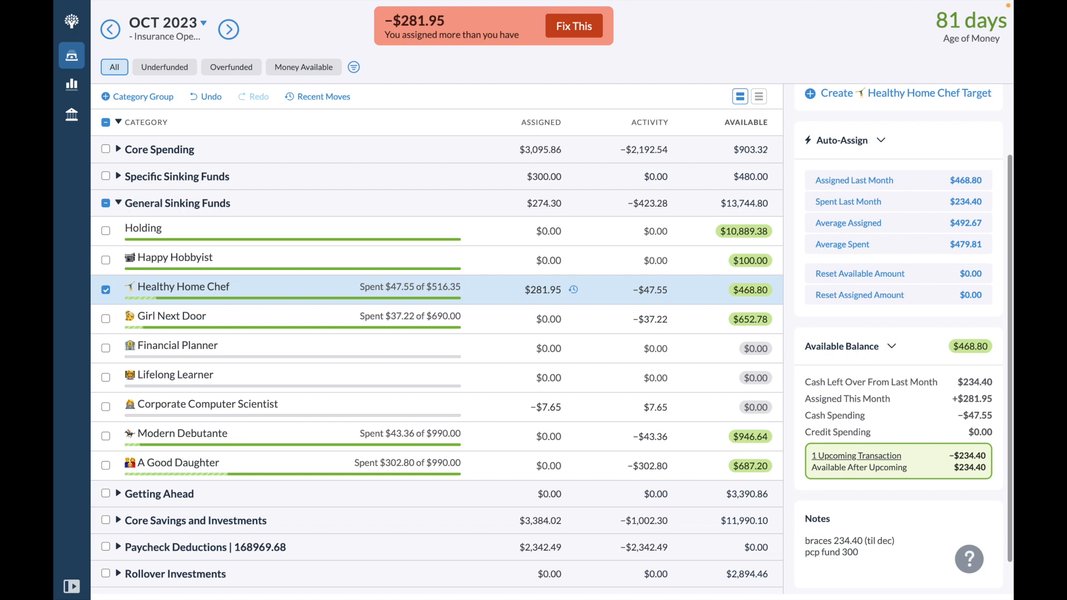
click(902, 538)
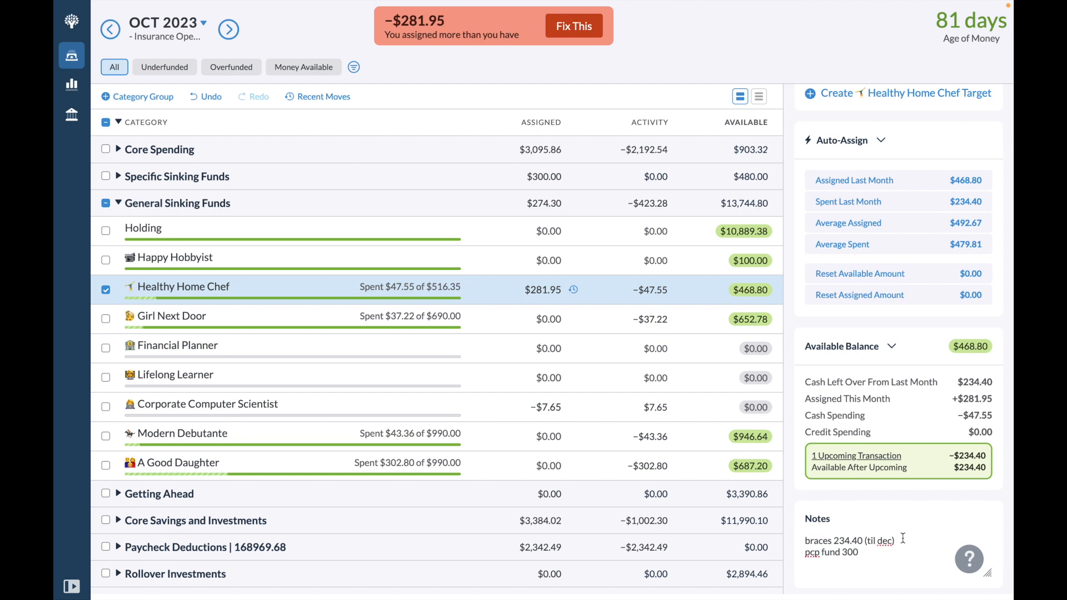
key(Return)
click(902, 538)
click(901, 543)
key(Return)
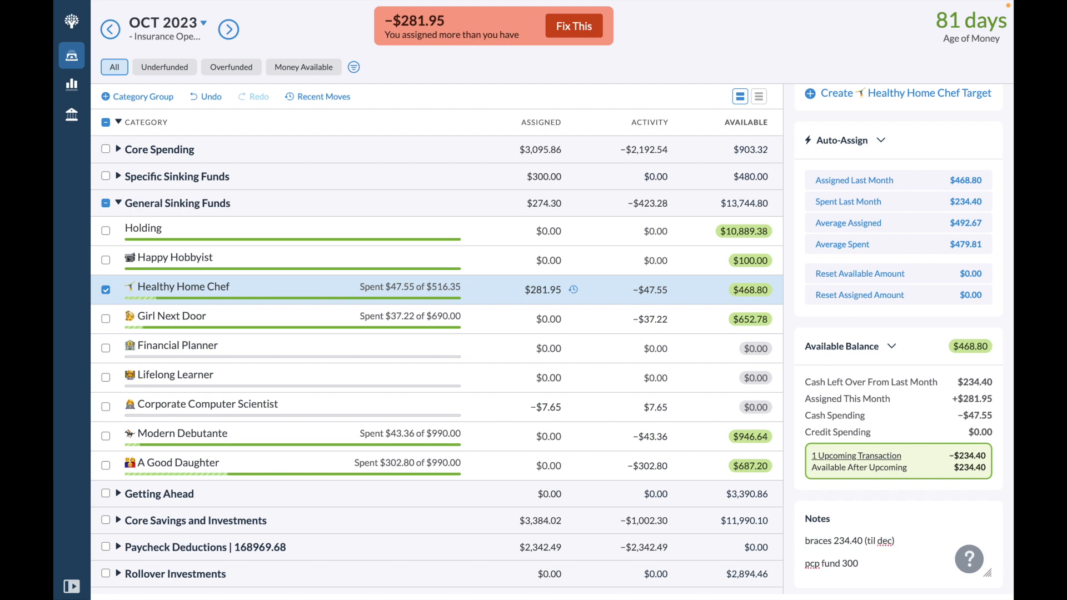
text(water flosser 90)
click(864, 492)
Change the shopping spree amount in the Girl Next Door notes to 600
click(711, 321)
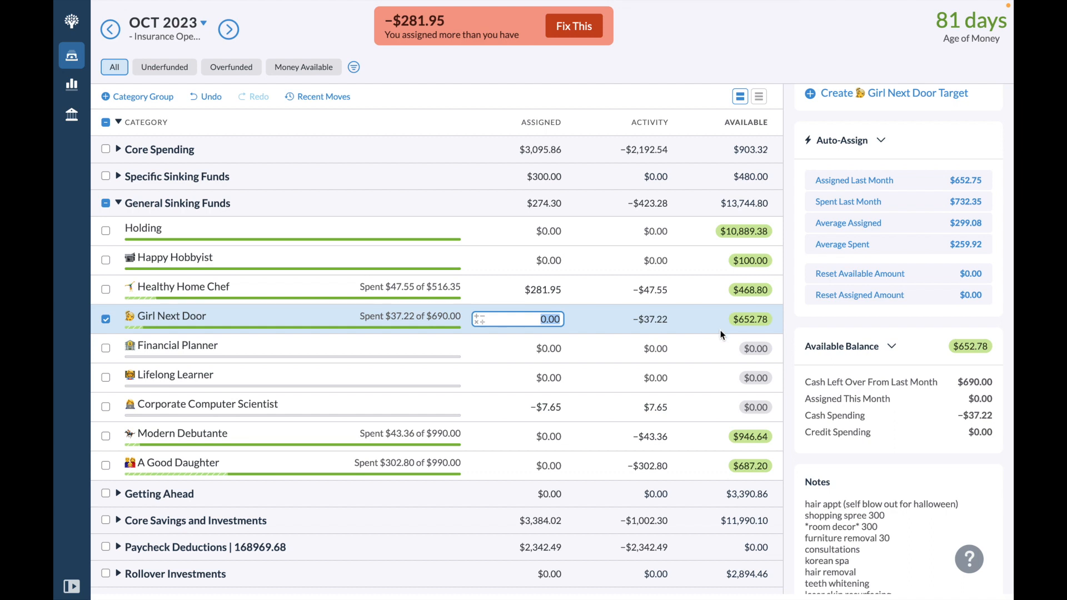
scroll(813, 527, down, 2)
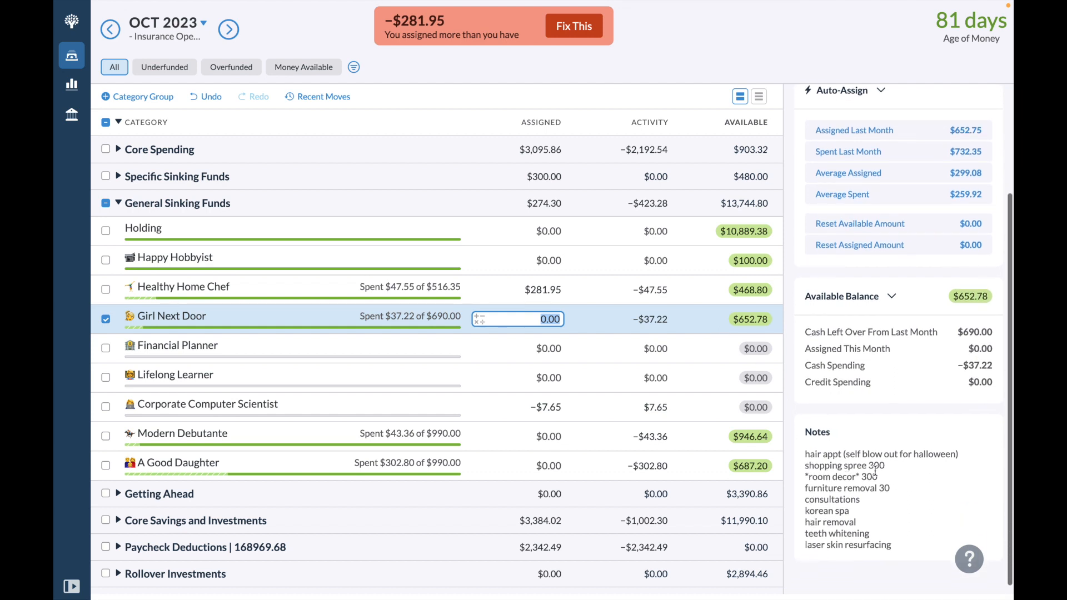
scroll(889, 469, up, 2)
click(885, 515)
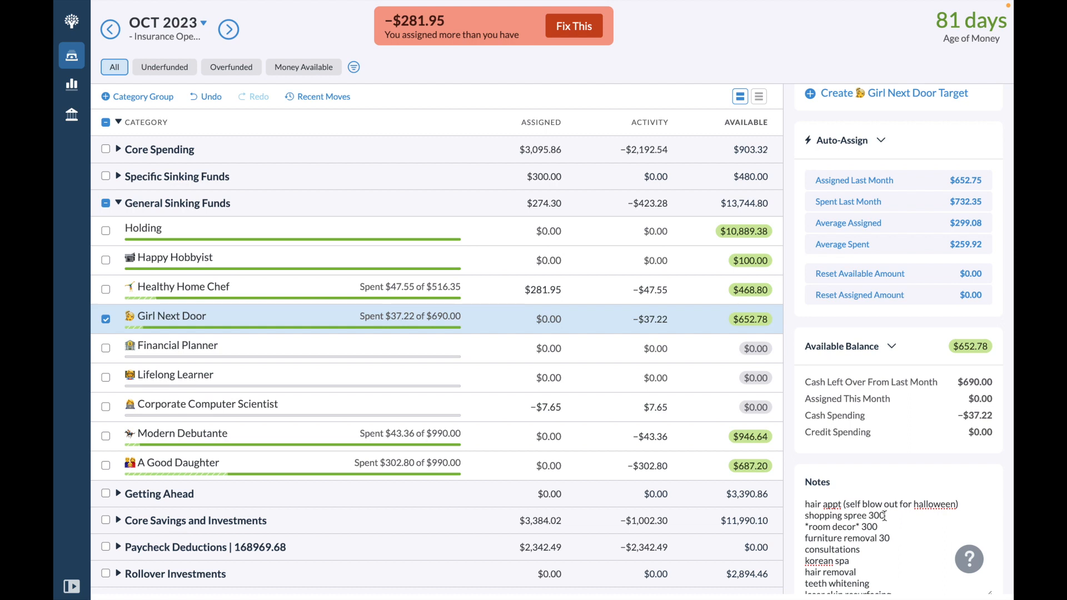
click(875, 516)
key(BackSpace)
text(6)
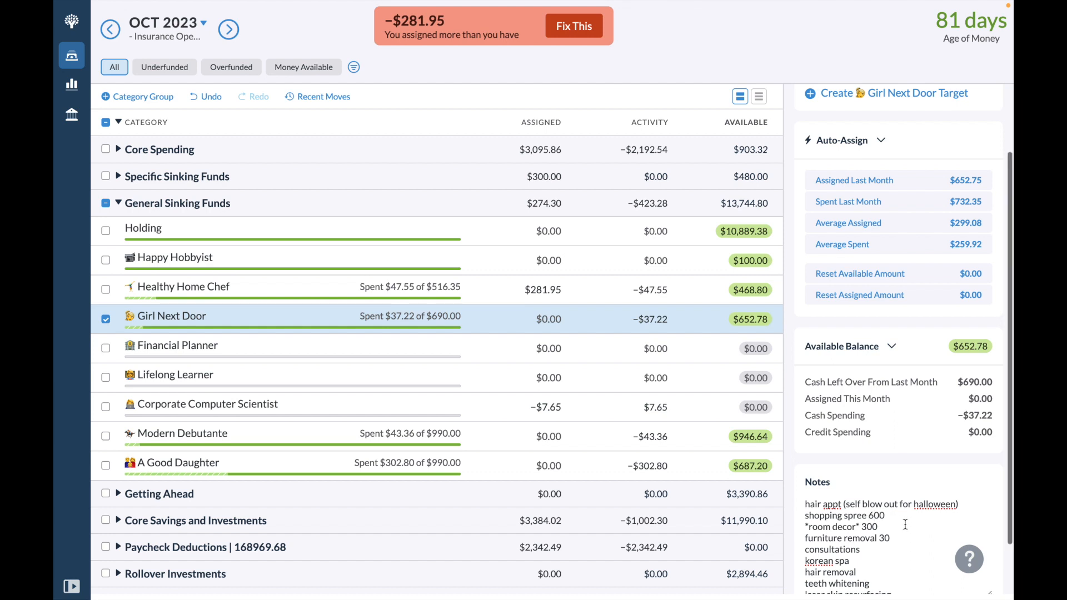
Change the furniture removal amount in the Girl Next Door notes to 90
click(884, 538)
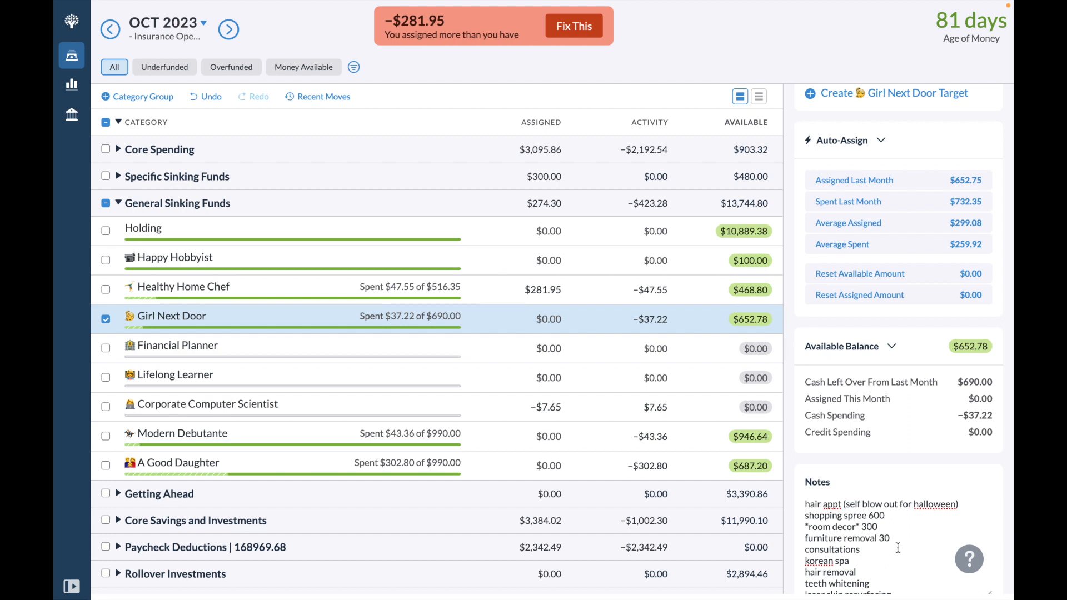
key(BackSpace)
text(9)
click(885, 563)
scroll(885, 564, down, 1)
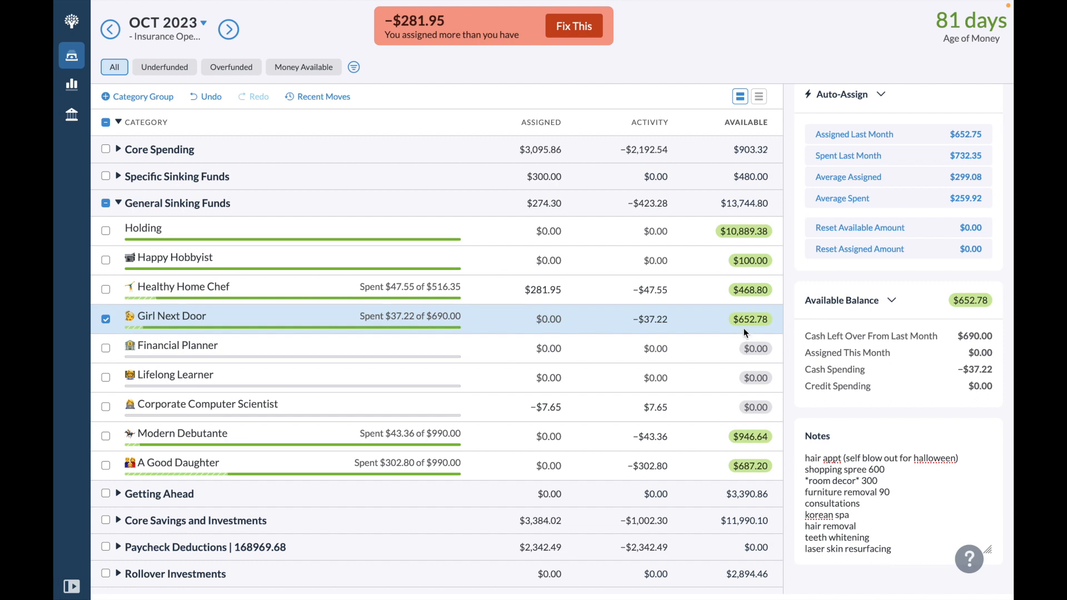
Check the transactions behind Girl Next Door's October activity and enter 300 as its assigned amount
click(661, 320)
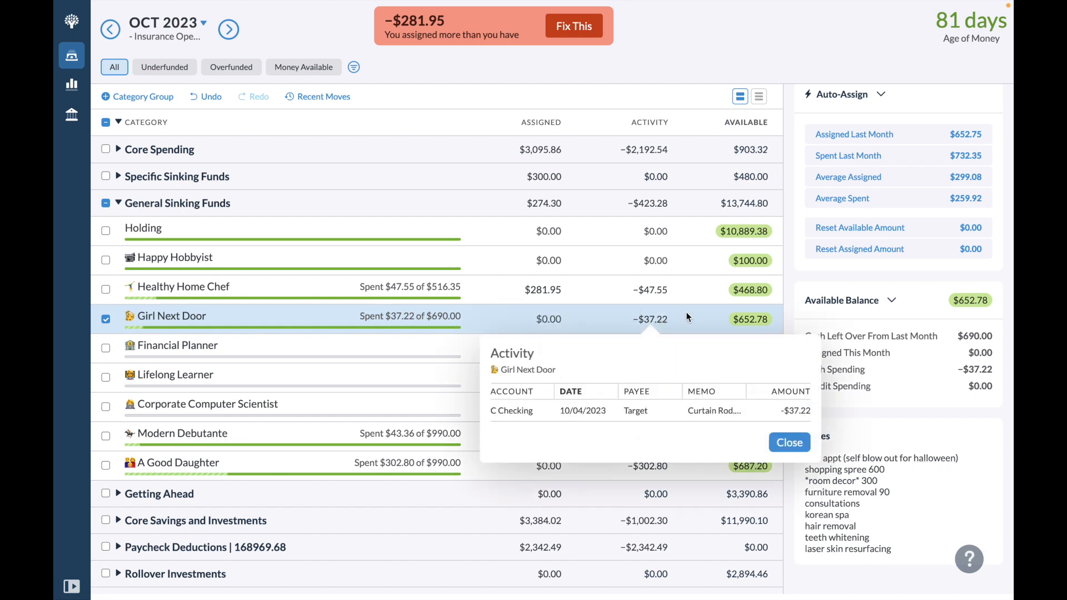
click(686, 316)
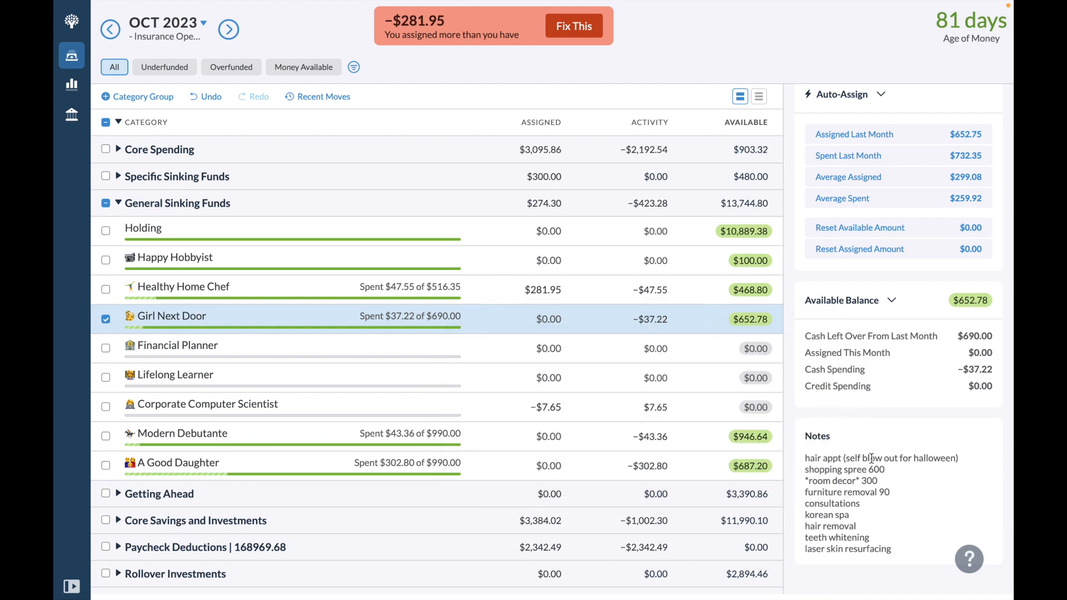
click(548, 321)
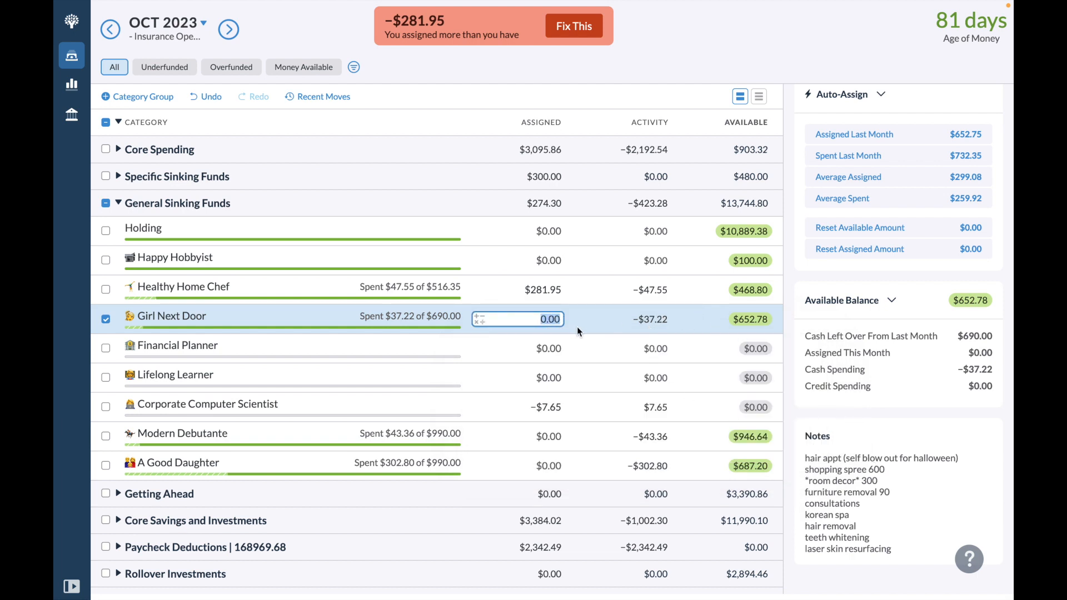
text(300)
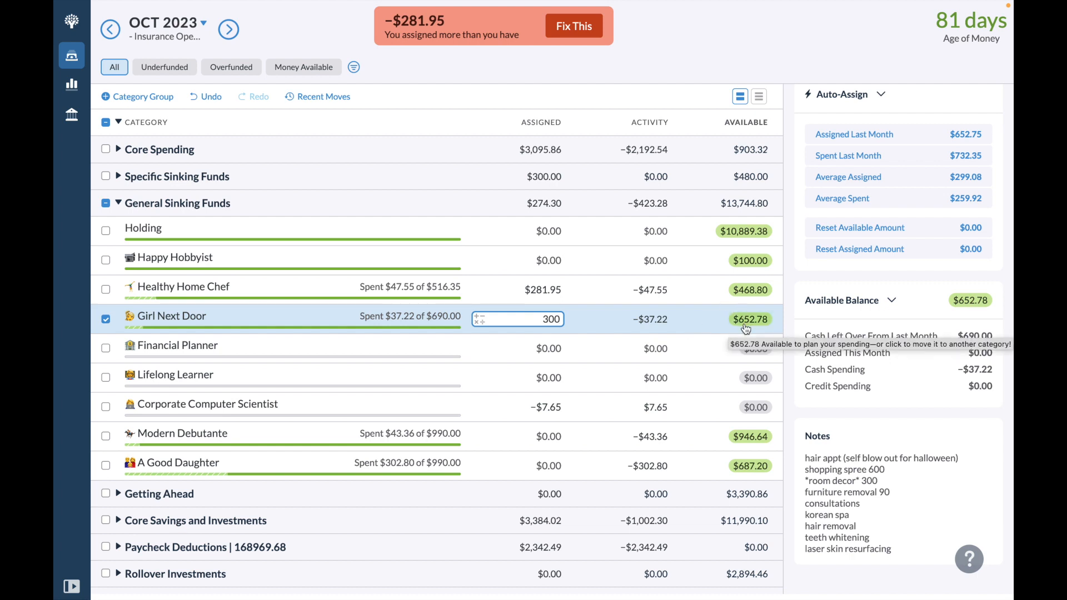
Check September 2023's sinking funds, and review October's notes for Financial Planner, Lifelong Learner, Corporate Computer Scientist and Modern Debutante
click(109, 37)
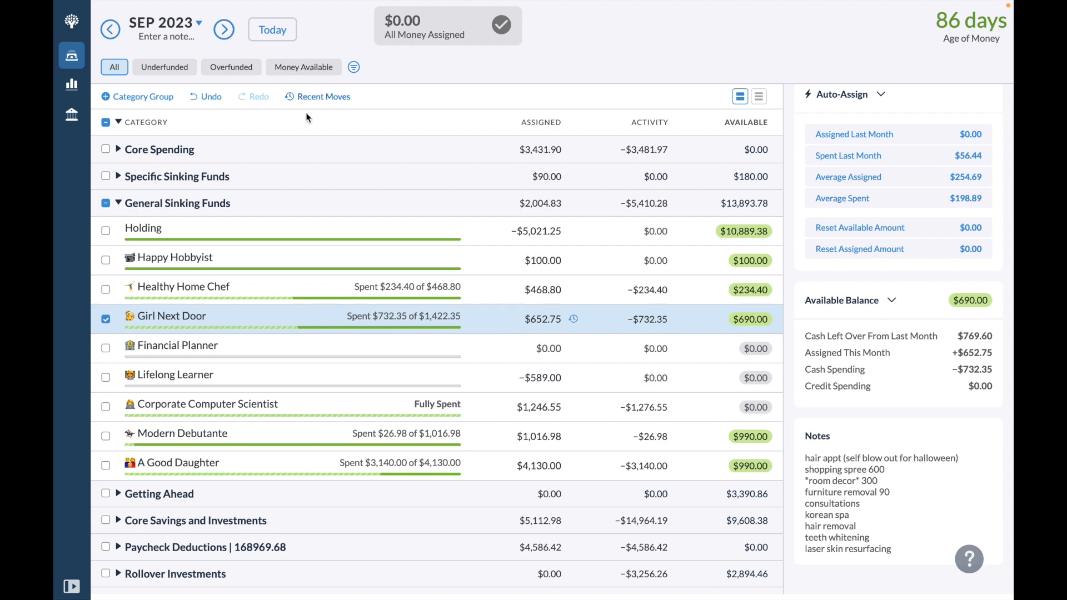
click(226, 31)
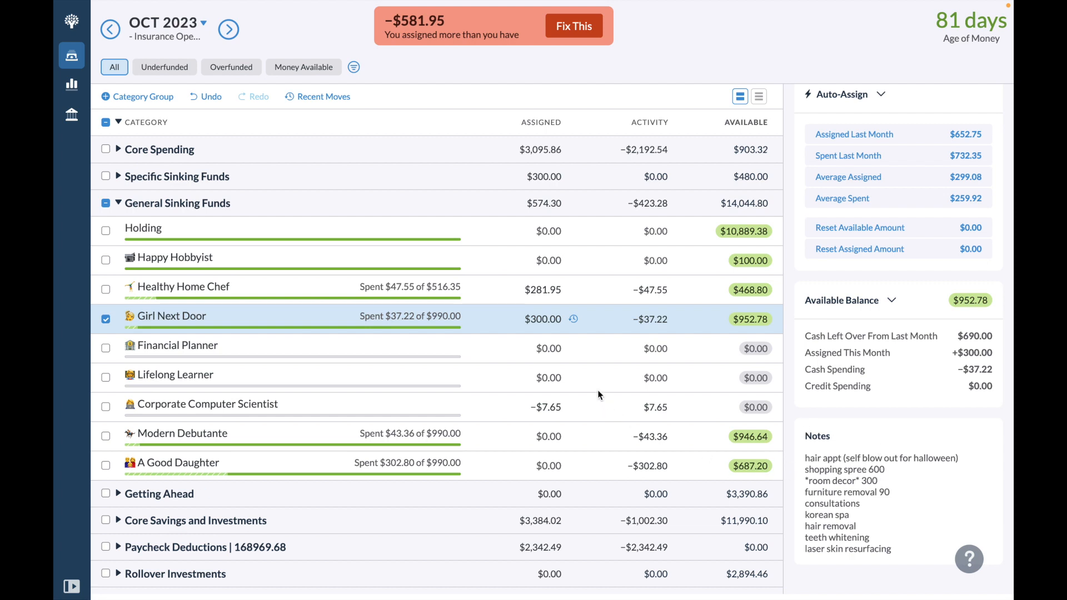
click(585, 354)
click(590, 373)
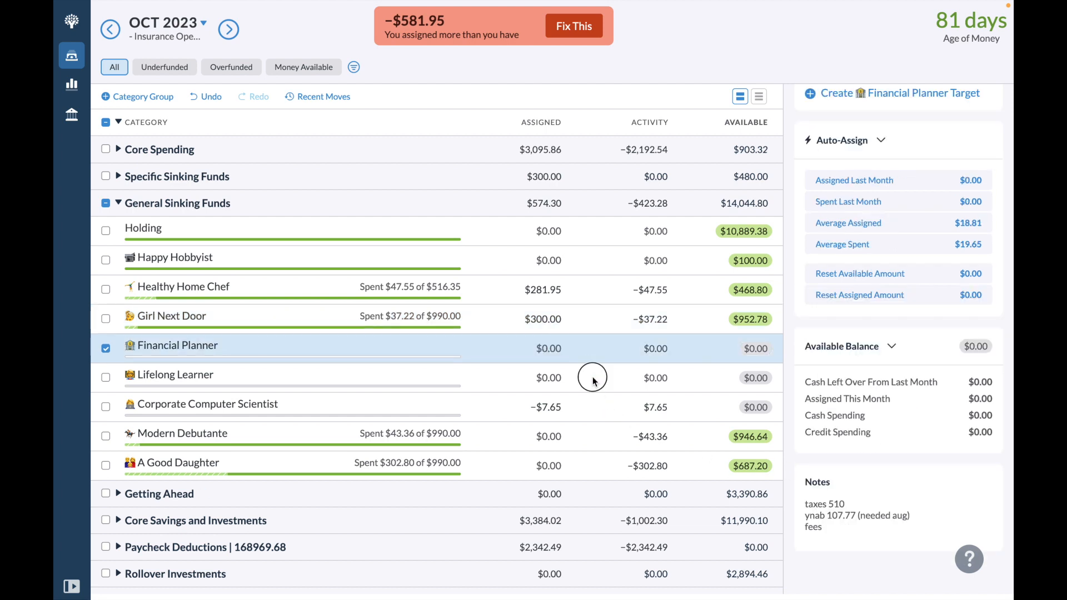
click(600, 411)
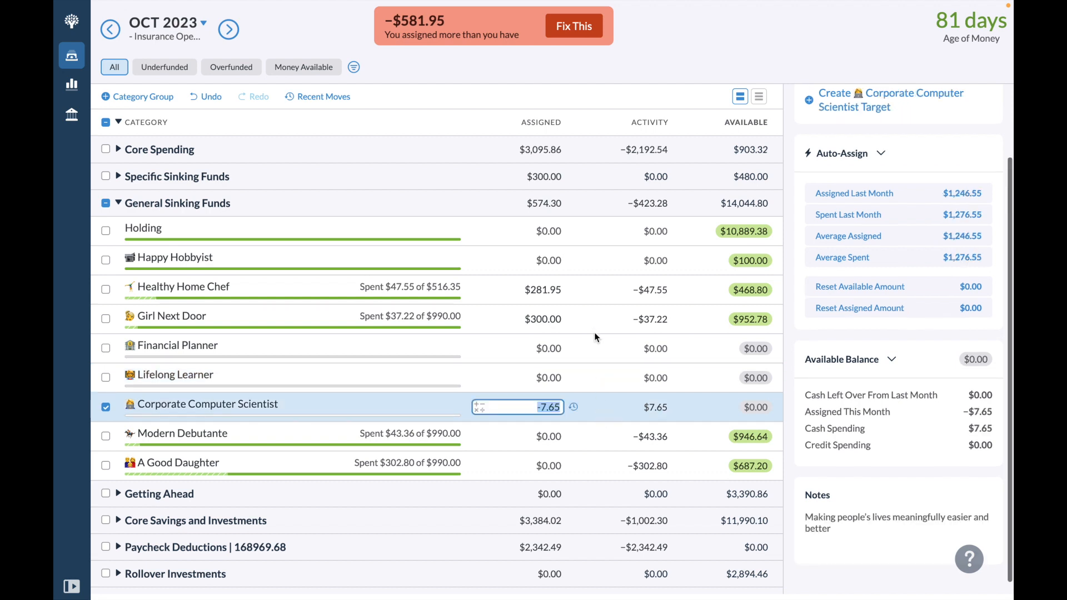
click(592, 327)
click(590, 368)
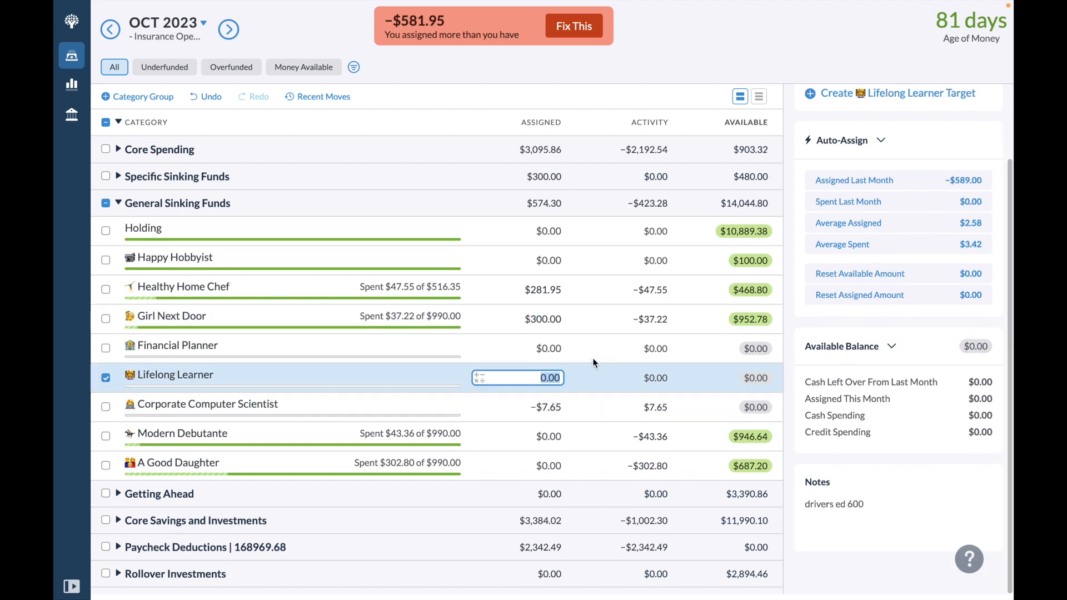
click(593, 358)
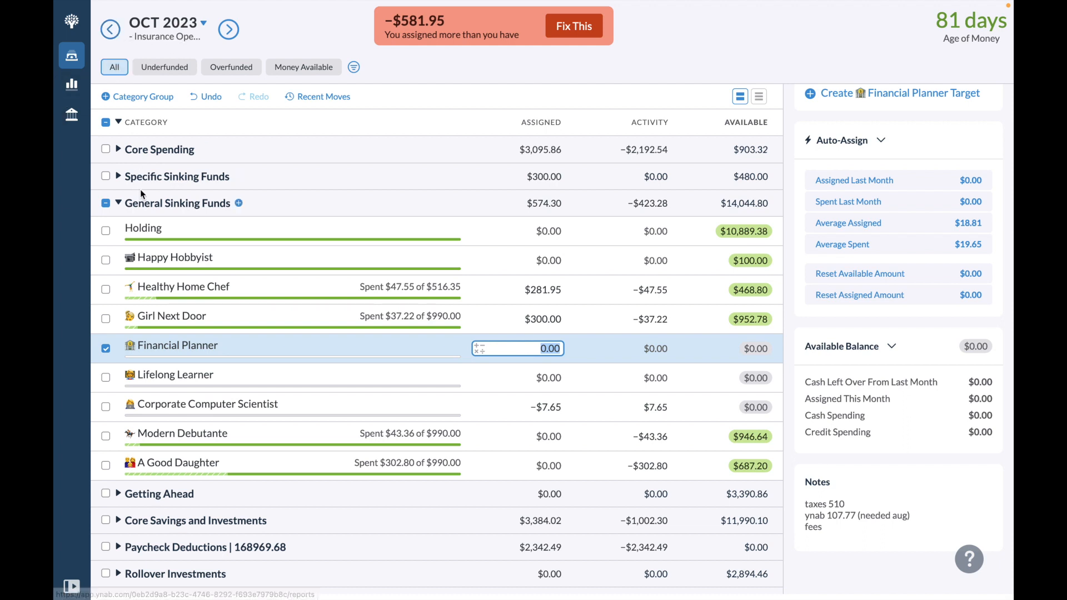
click(598, 384)
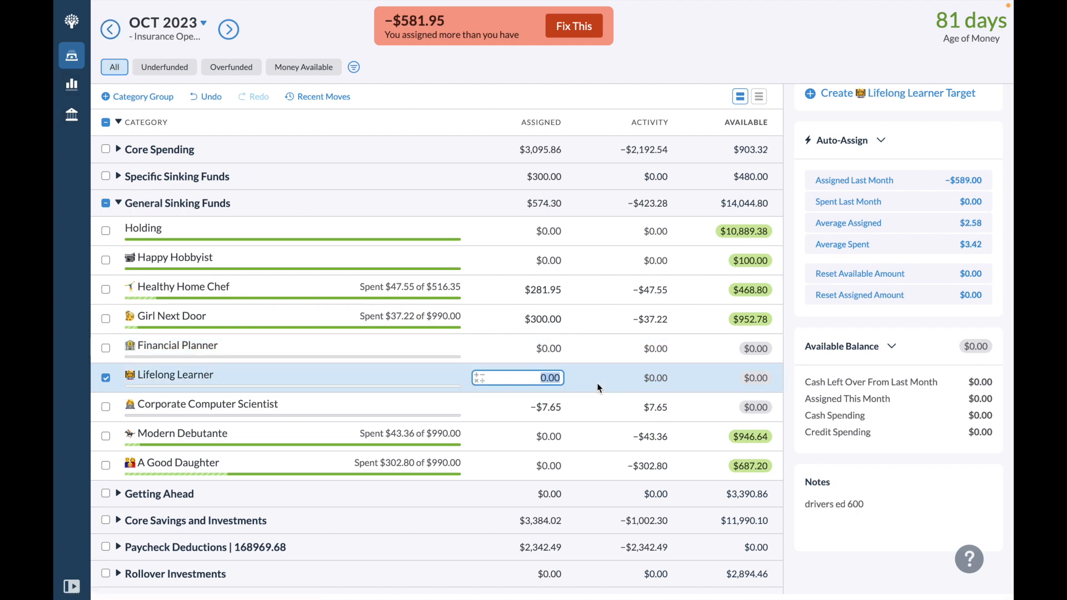
click(595, 409)
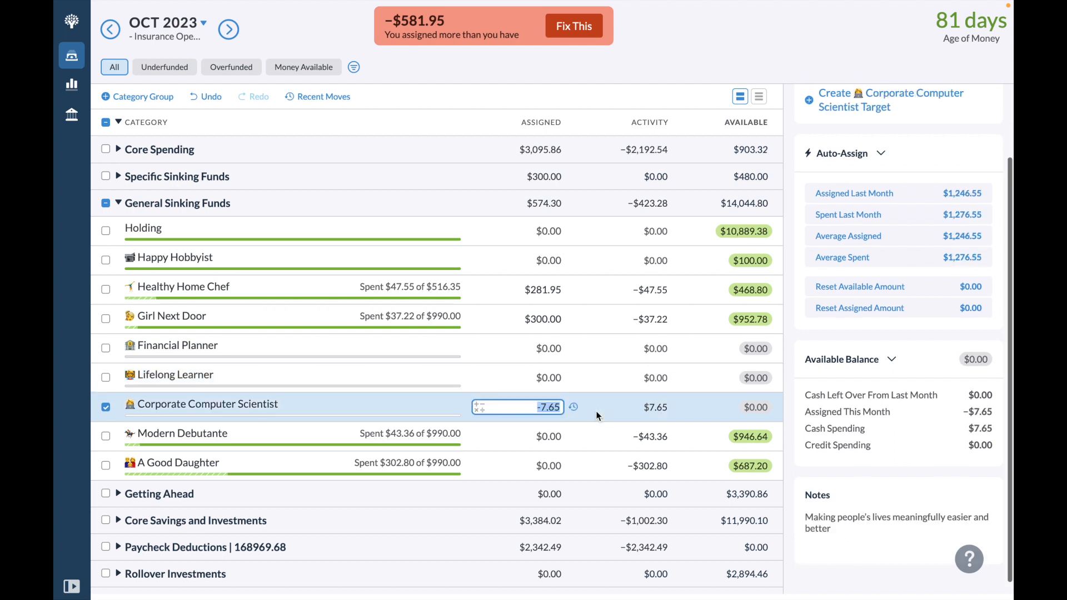
click(594, 438)
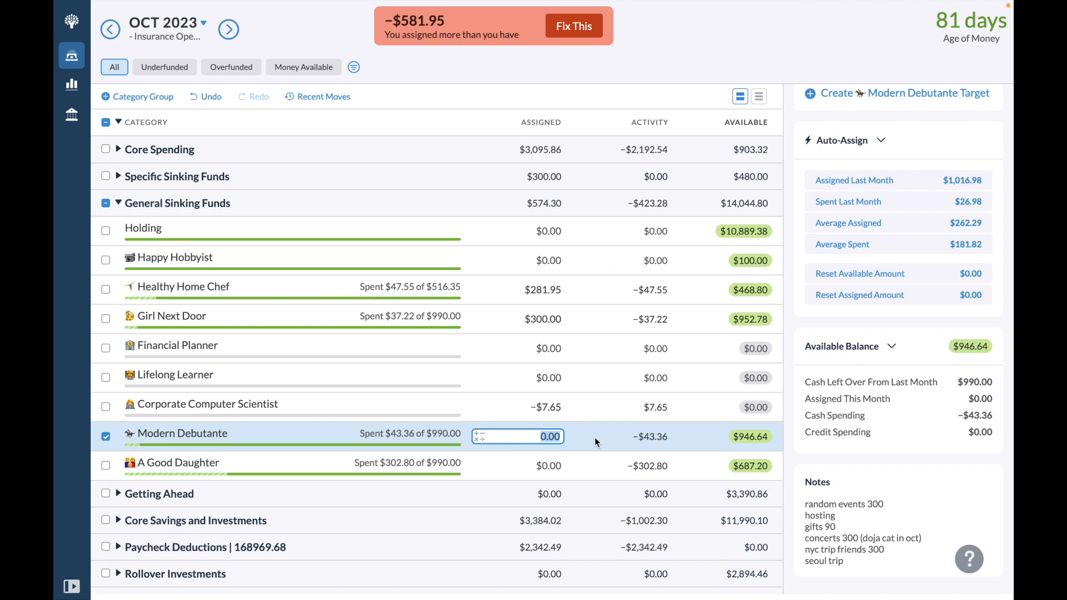
click(921, 540)
drag(921, 540, 804, 542)
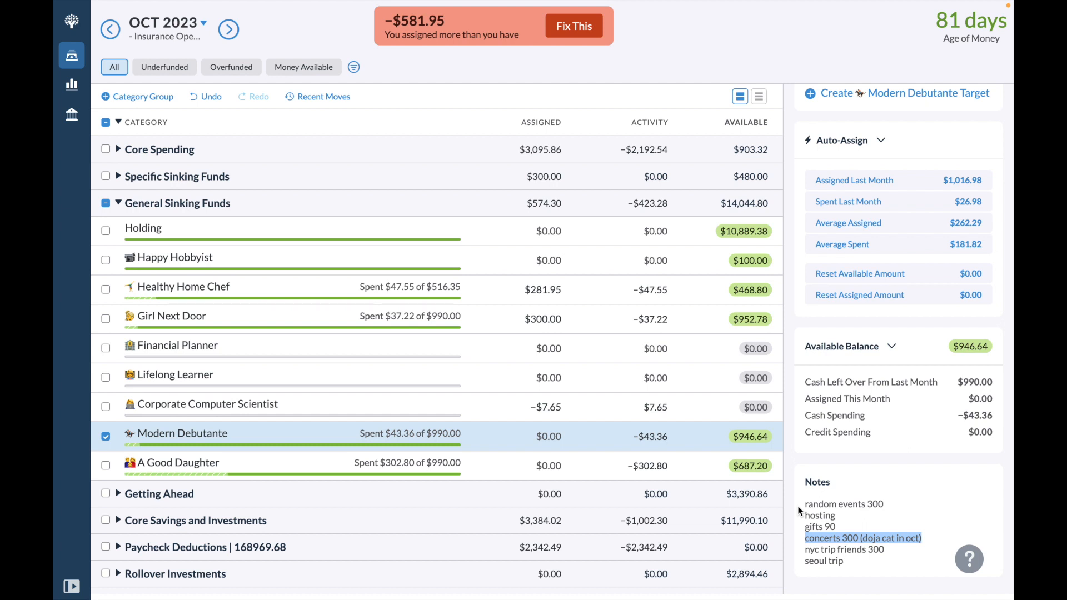
Change the airport ubers amount in the A Good Daughter notes to 120 and assign 30 to the category
click(692, 462)
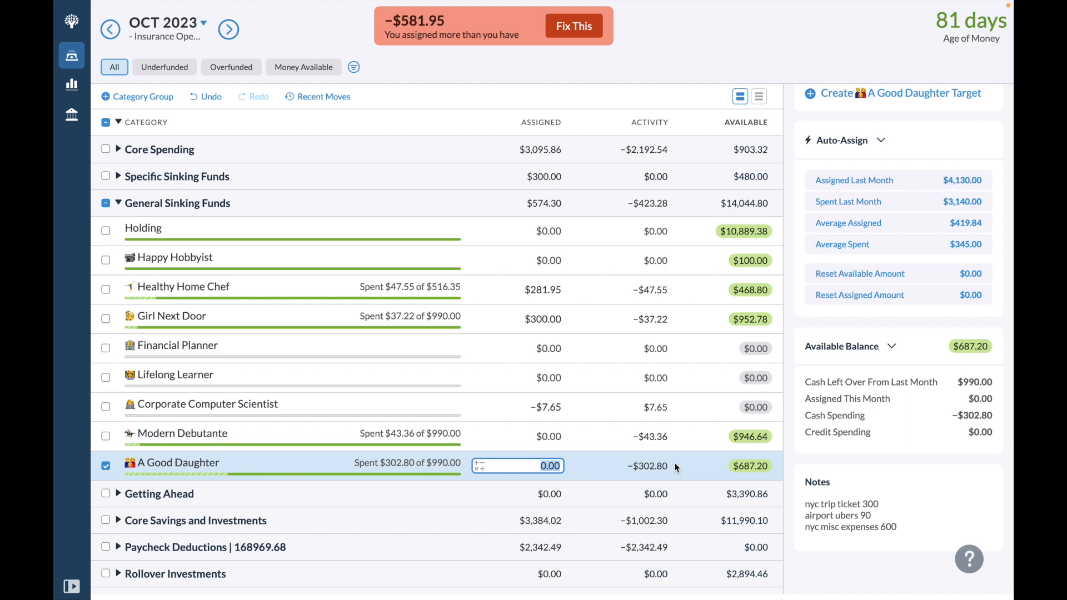
click(879, 523)
click(873, 515)
key(BackSpace)
key(BackSpace)
text(120)
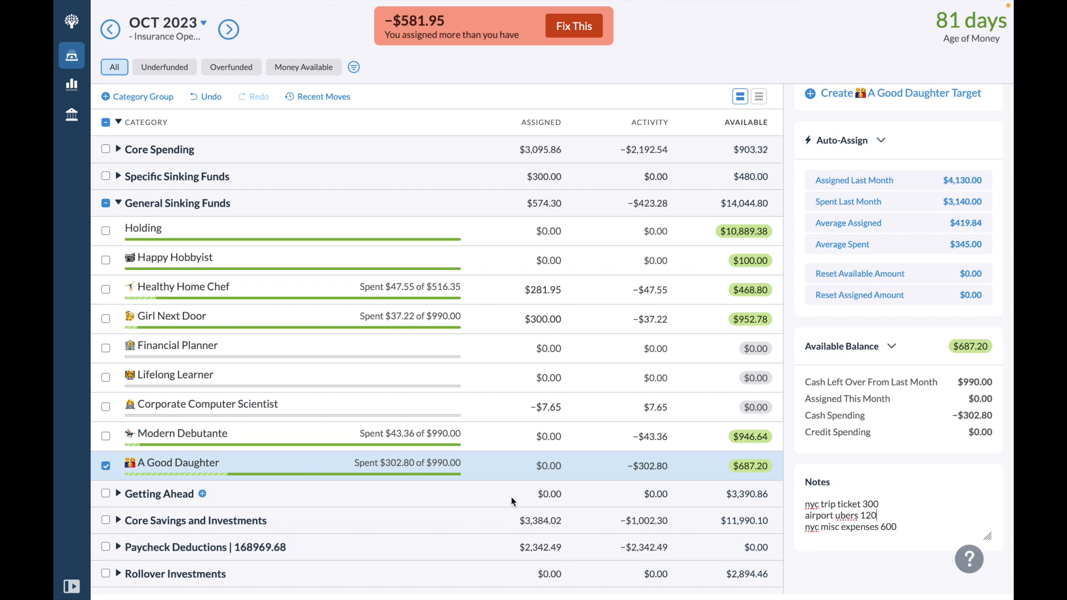
click(552, 467)
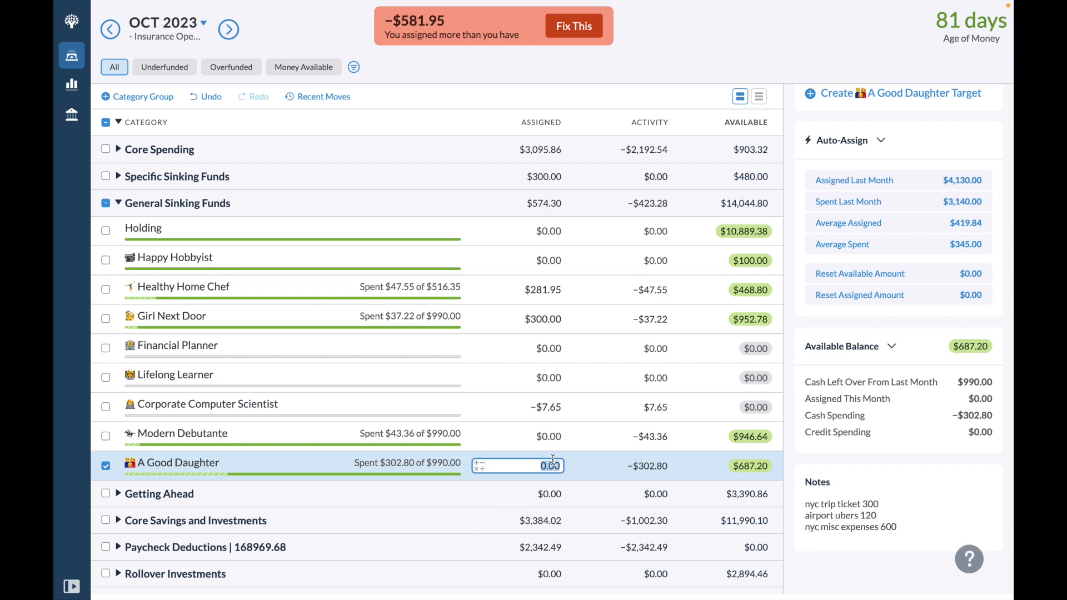
text(30)
key(Return)
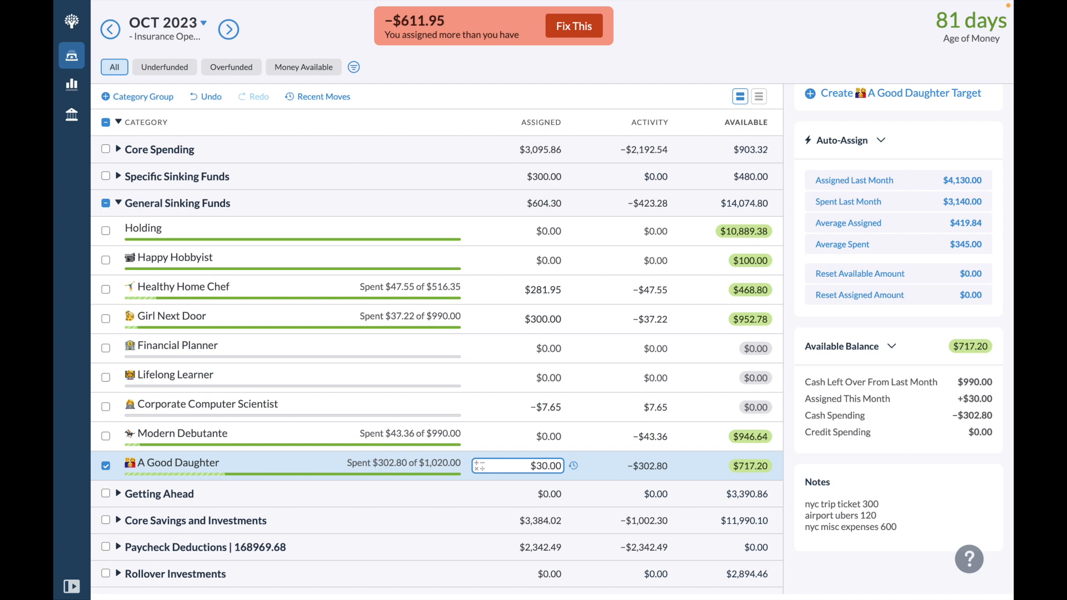
Change the nyc misc expenses amount in the A Good Daughter notes to 900 and raise the category's assigned amount to 330
click(889, 532)
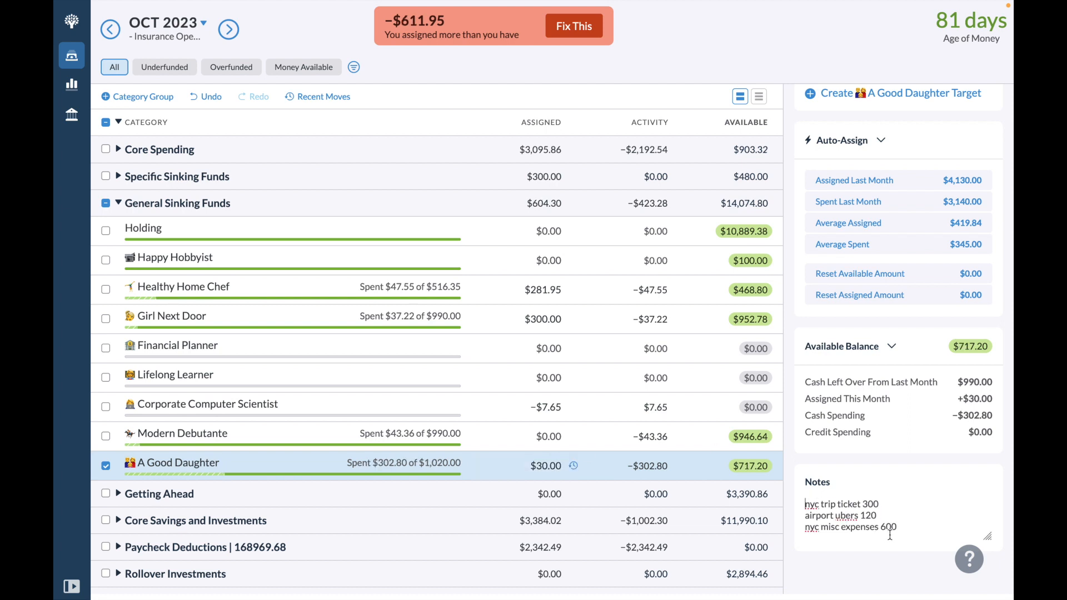
click(890, 539)
key(BackSpace)
text(9)
click(559, 468)
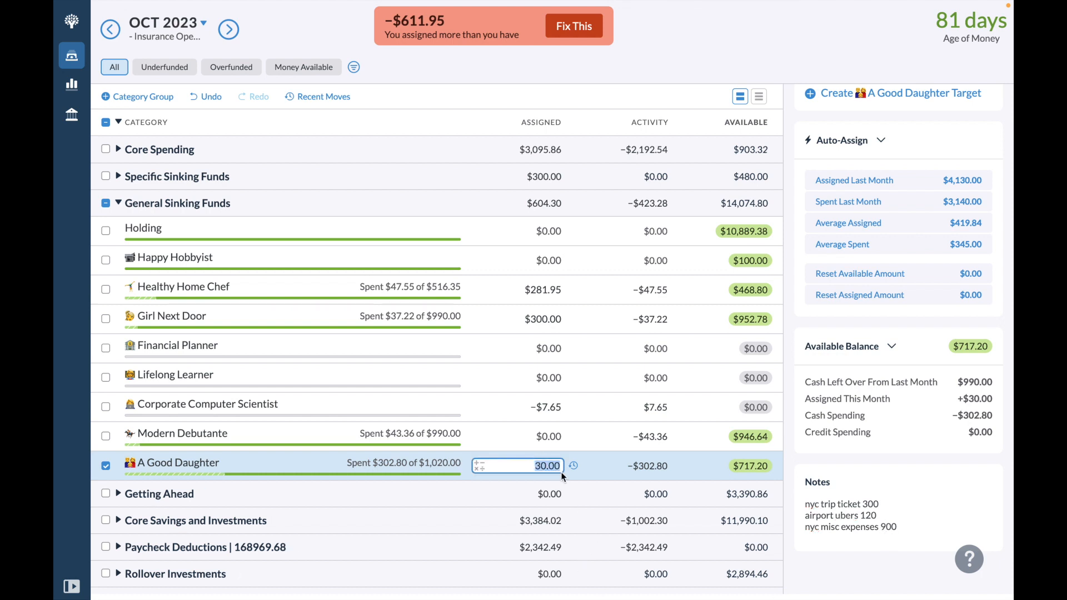
text(3)
key(Return)
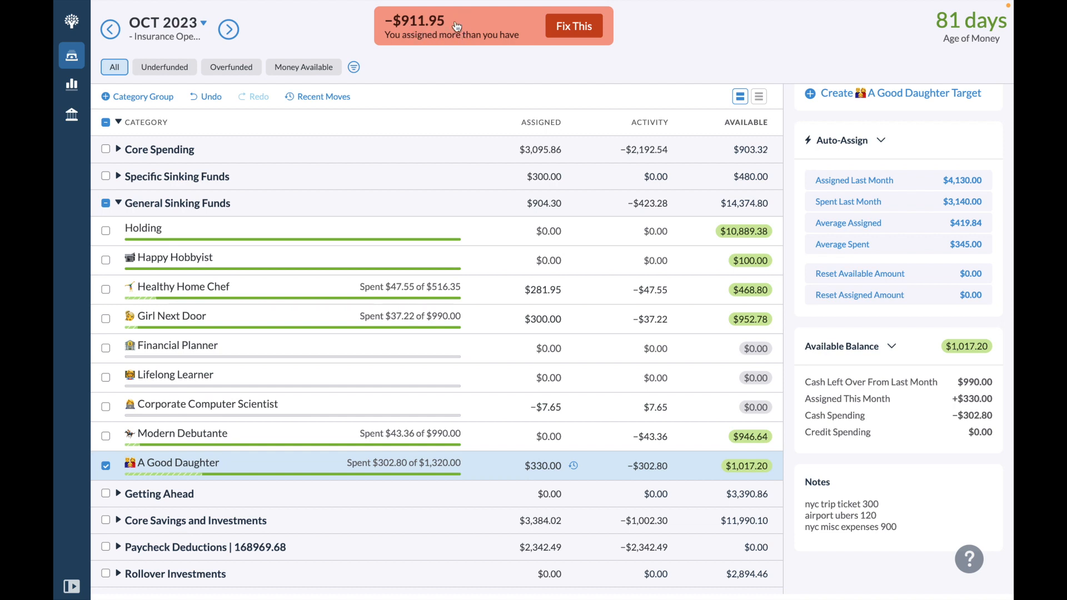
Cover the over-assigned amount by un-assigning money from the Holding category
click(584, 35)
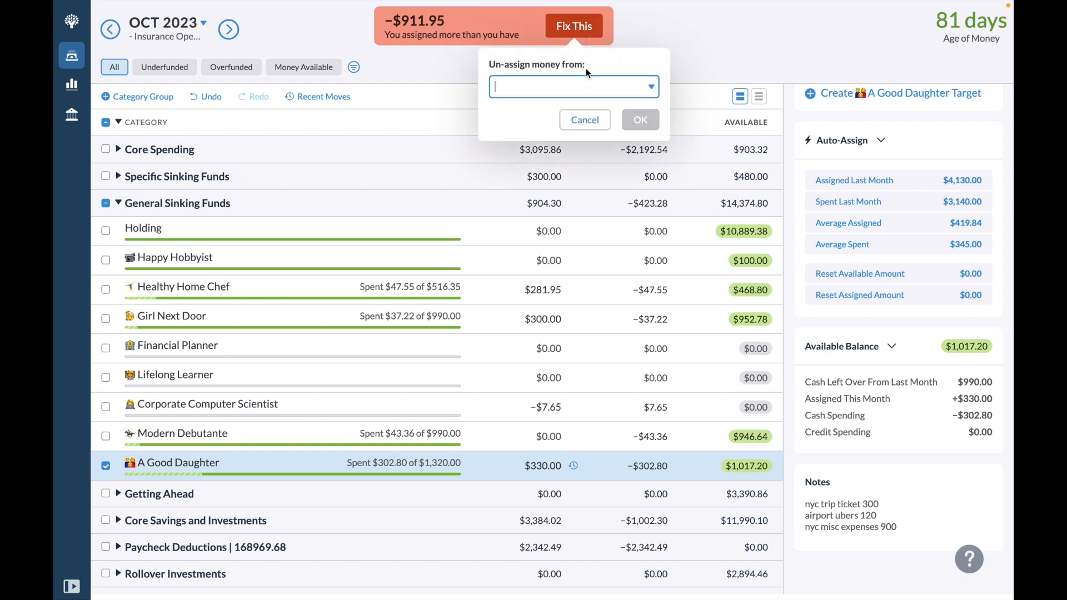
text(hold)
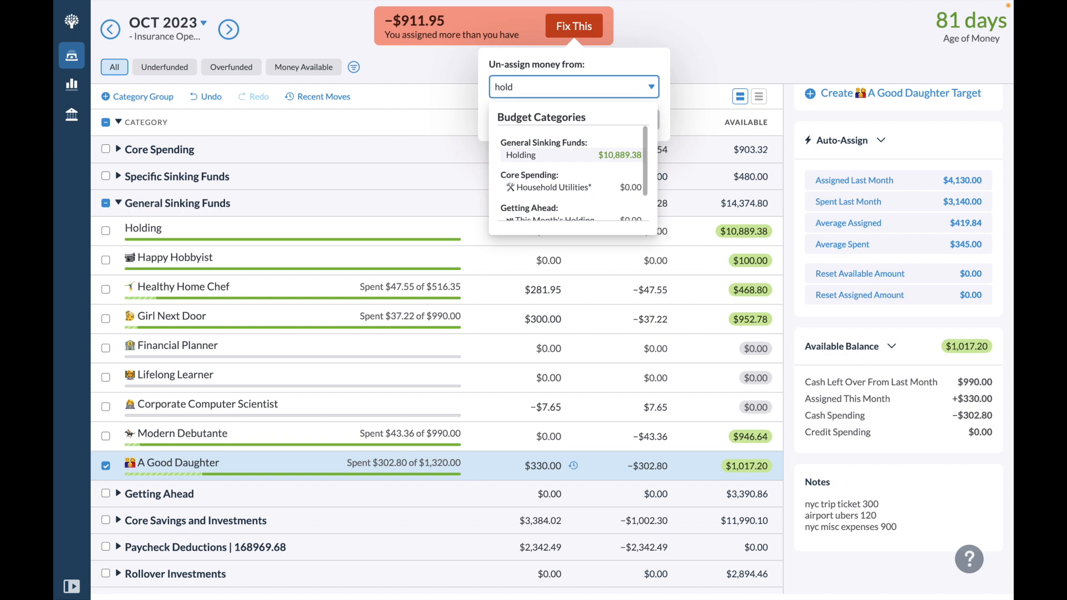
click(613, 156)
click(643, 120)
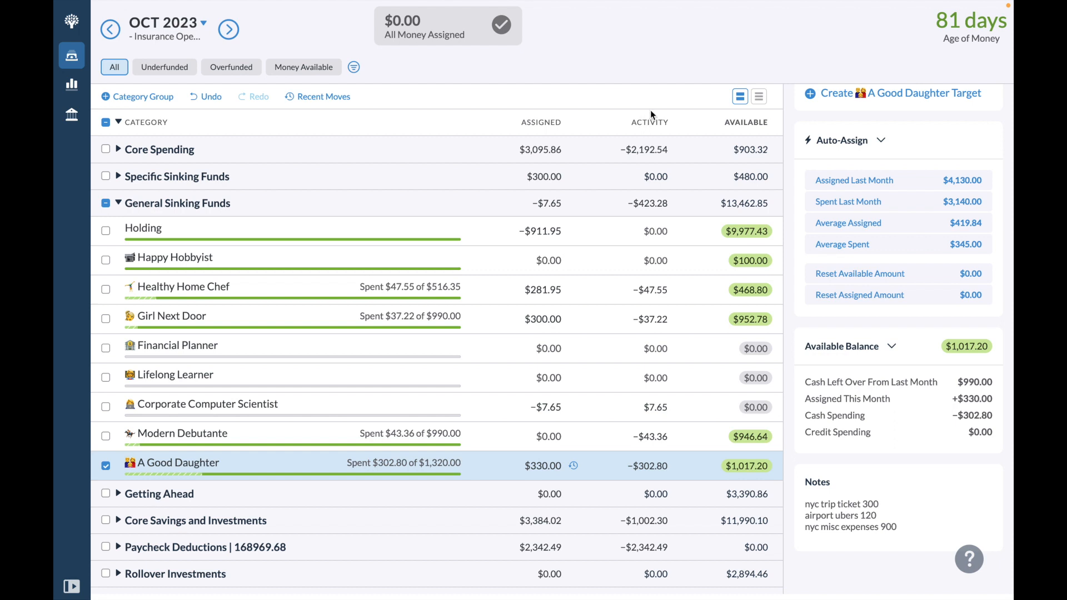
Change the airport ubers amount in the A Good Daughter notes to 90
click(883, 515)
click(884, 514)
key(BackSpace)
key(BackSpace)
key(BackSpace)
text(90)
click(551, 468)
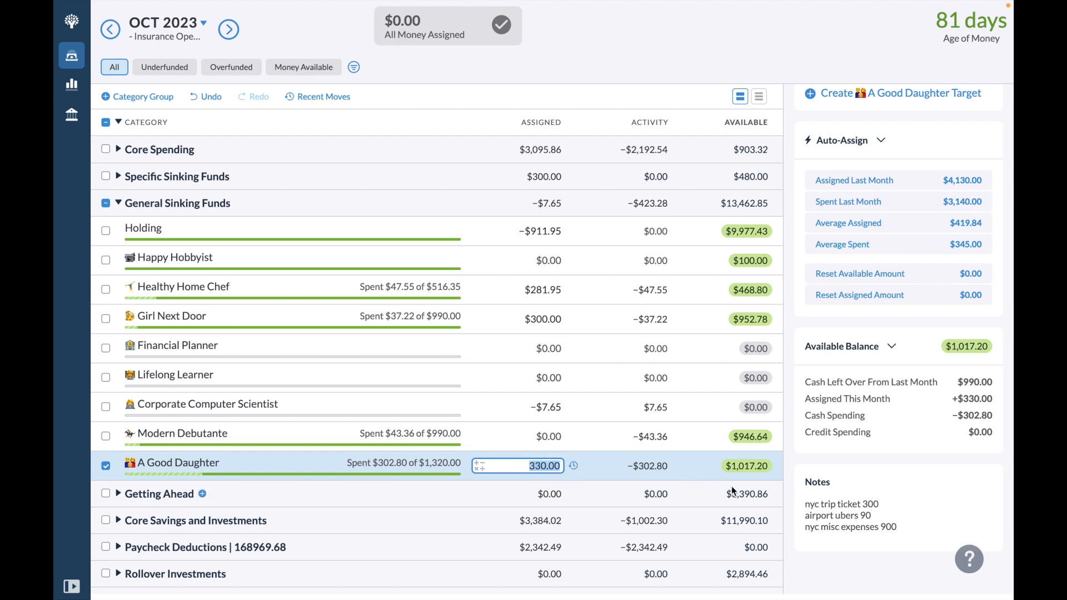
click(745, 472)
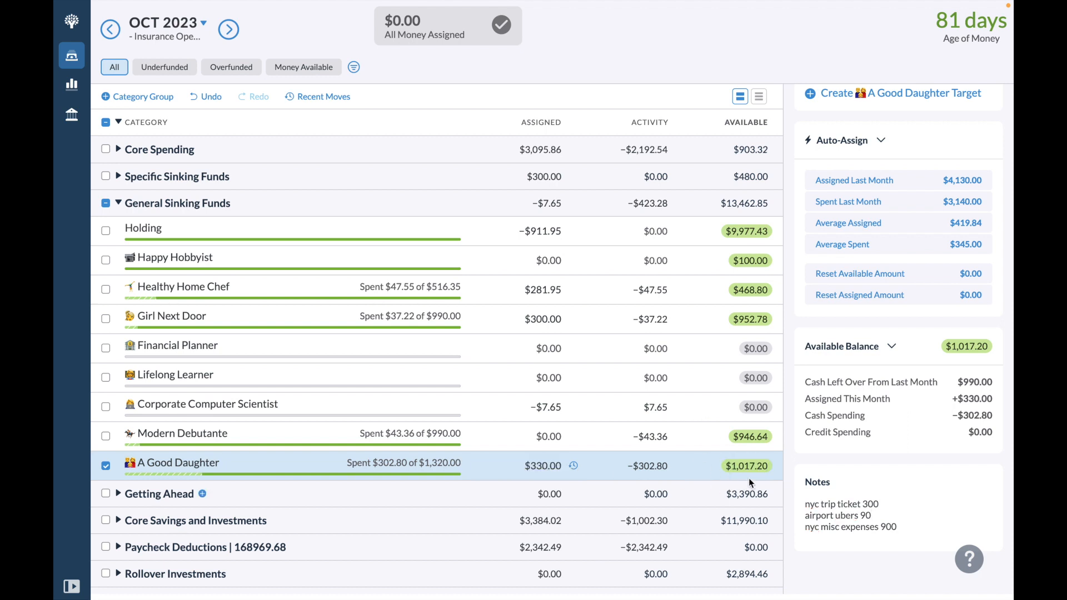
Try to move 30 of A Good Daughter's available money to Holding
click(755, 464)
text(30)
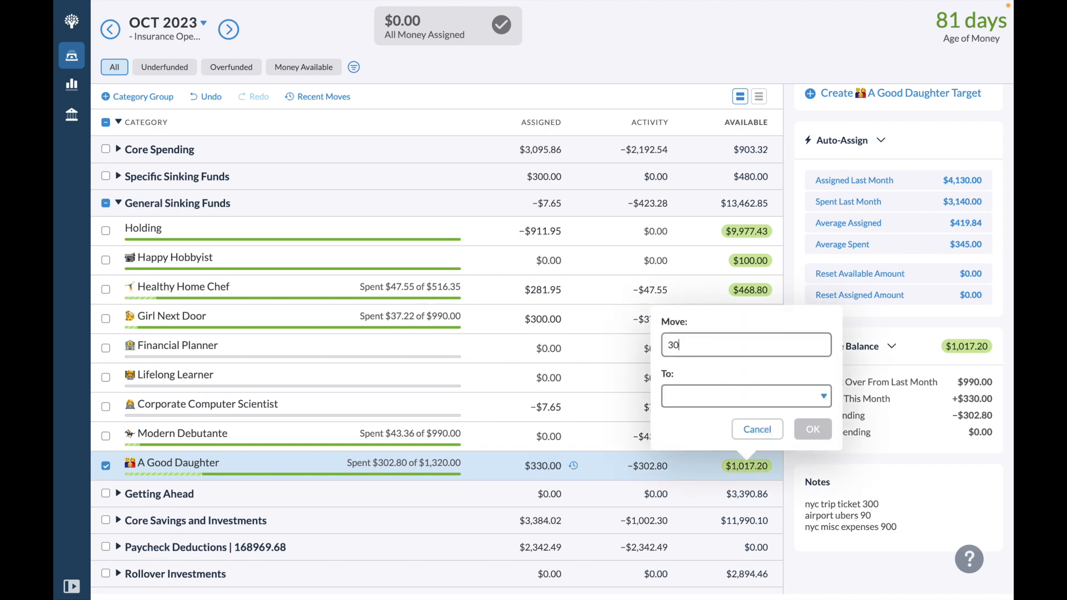
click(717, 390)
text(holding)
key(Return)
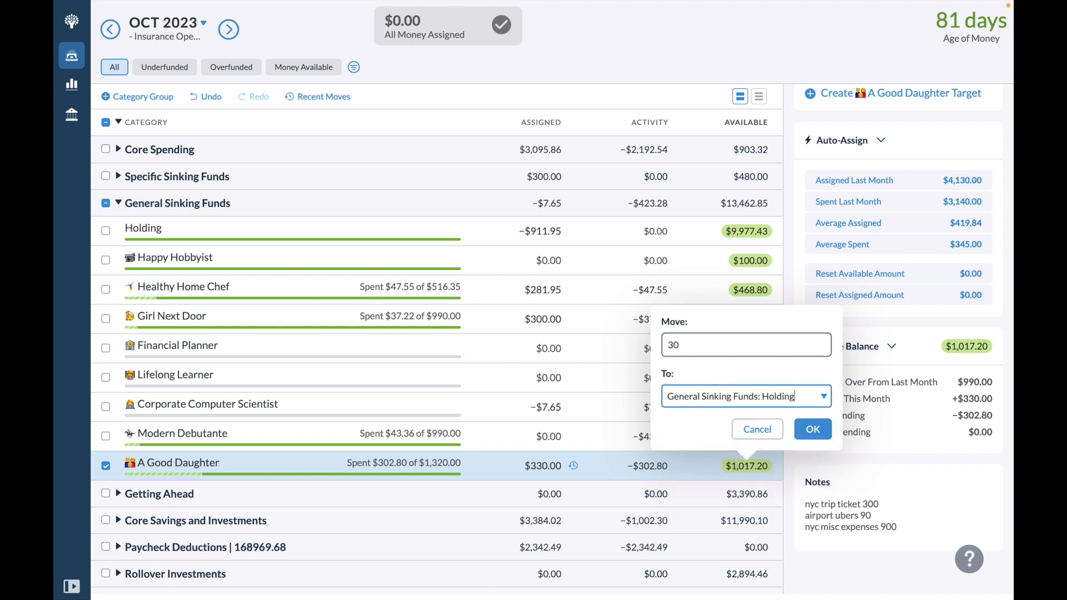
click(823, 432)
Restore the airport ubers amount in the A Good Daughter notes to 120
click(880, 520)
key(BackSpace)
key(BackSpace)
text(120)
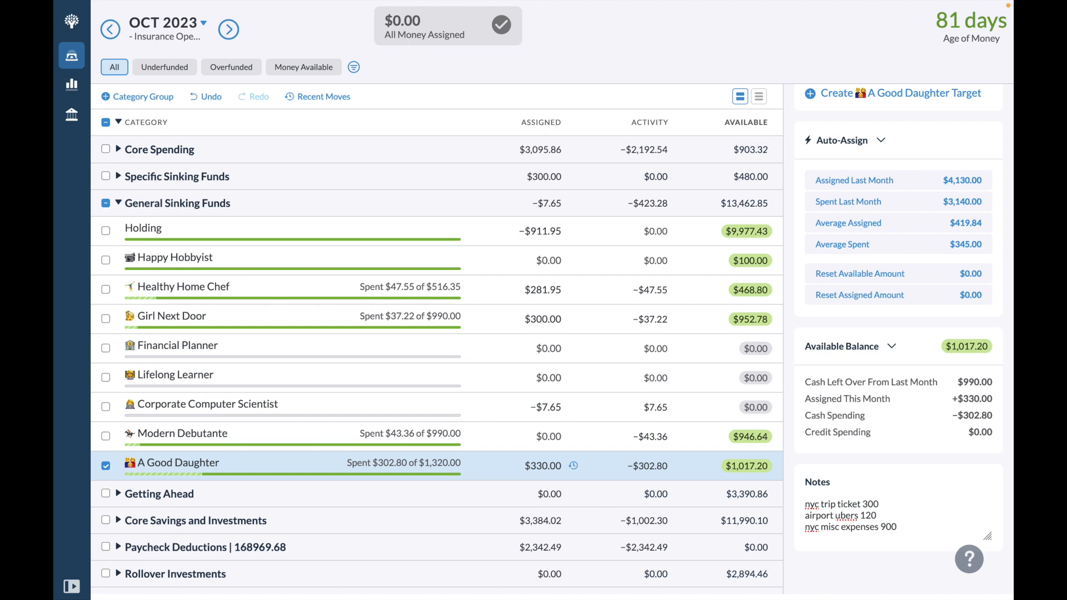
key(BackSpace)
key(BackSpace)
text(5)
text(0)
key(BackSpace)
key(BackSpace)
text(20)
key(Tab)
Change the nyc misc expenses amount in the A Good Daughter notes to 870
click(900, 528)
key(BackSpace)
text(870)
Move 30 from A Good Daughter's available balance to the Holding category
click(747, 466)
text(30)
click(717, 391)
text(hold)
click(744, 464)
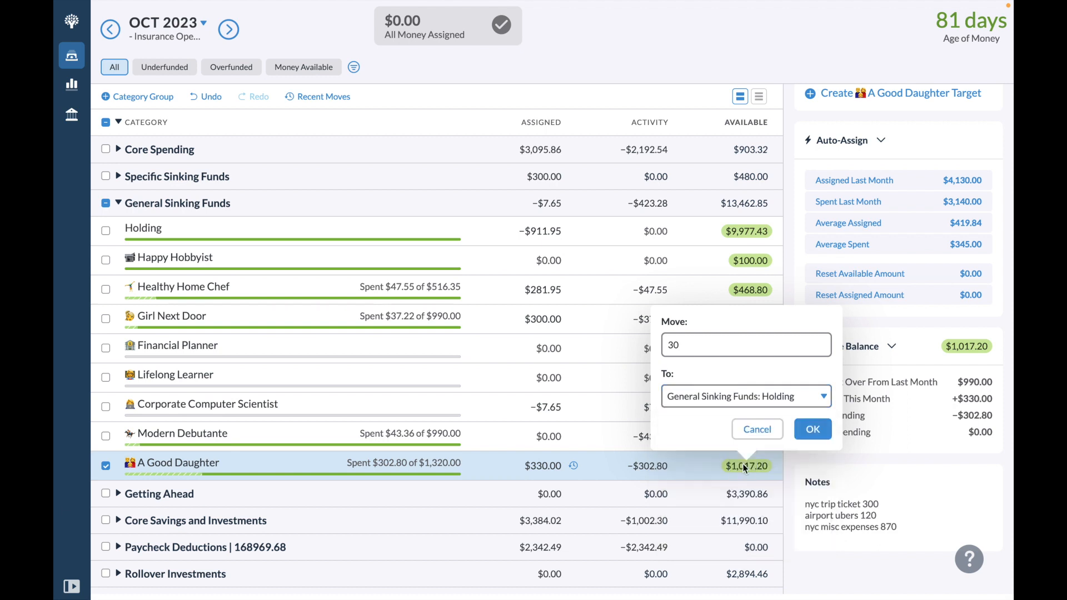
click(825, 438)
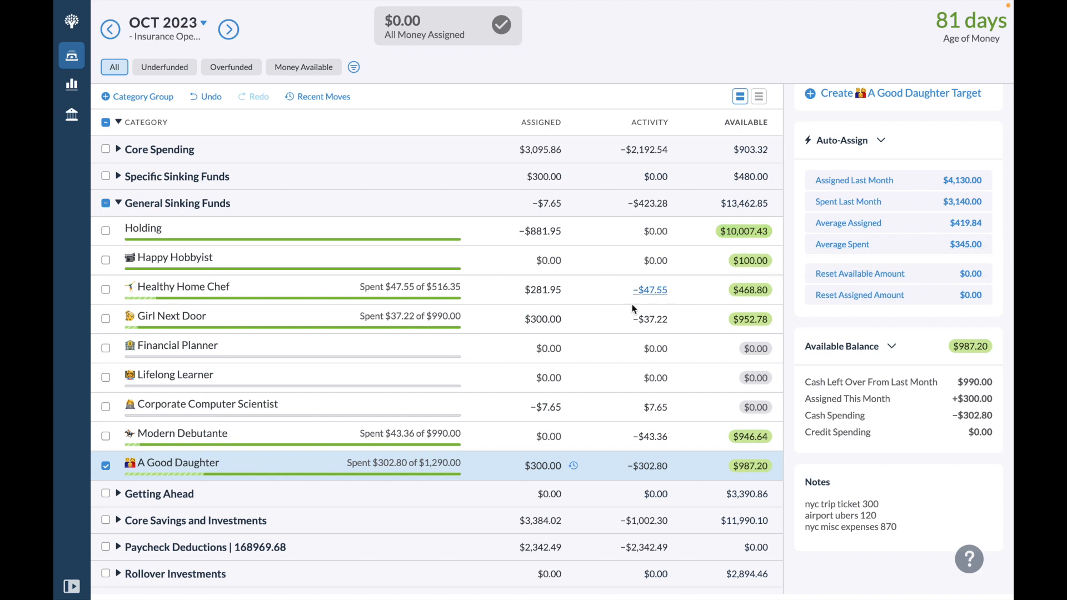
Add "(halloween events)" after the random events 300 entry in the Modern Debutante notes
click(581, 335)
click(595, 324)
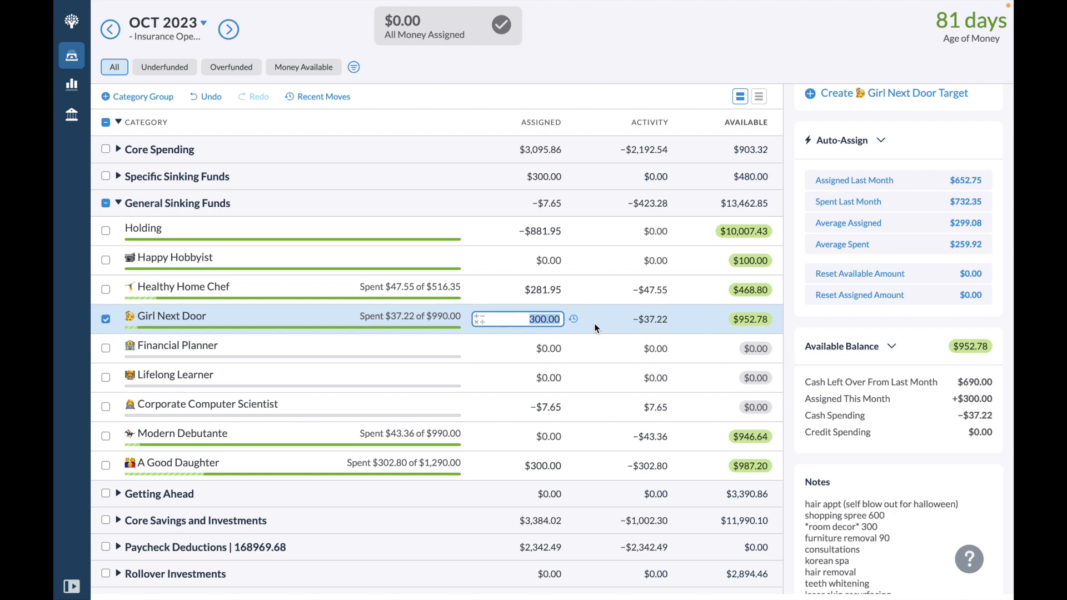
click(609, 433)
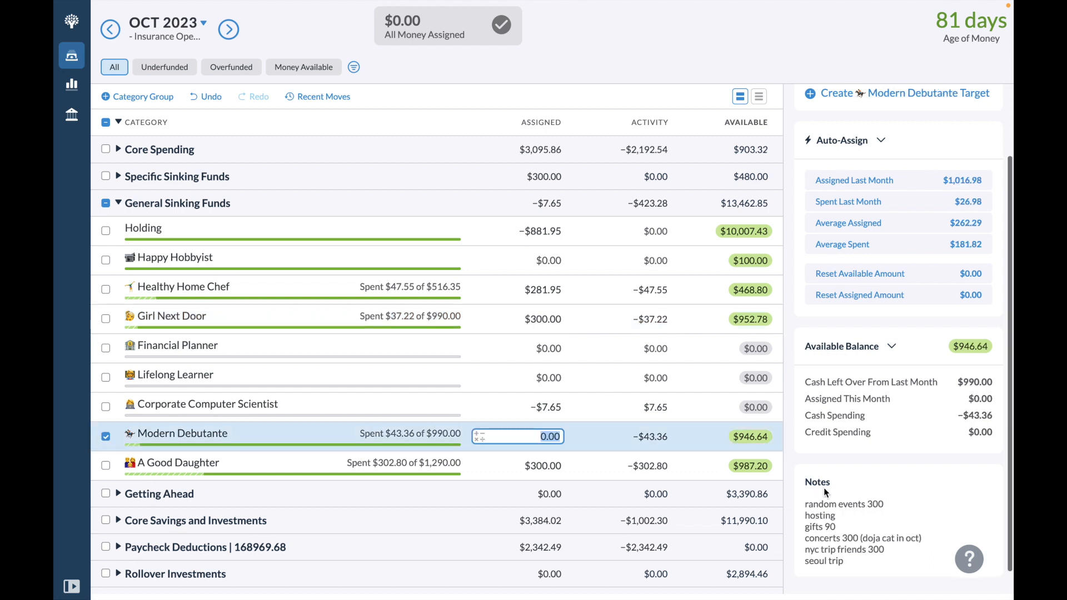
click(887, 508)
text((halloween events))
click(891, 556)
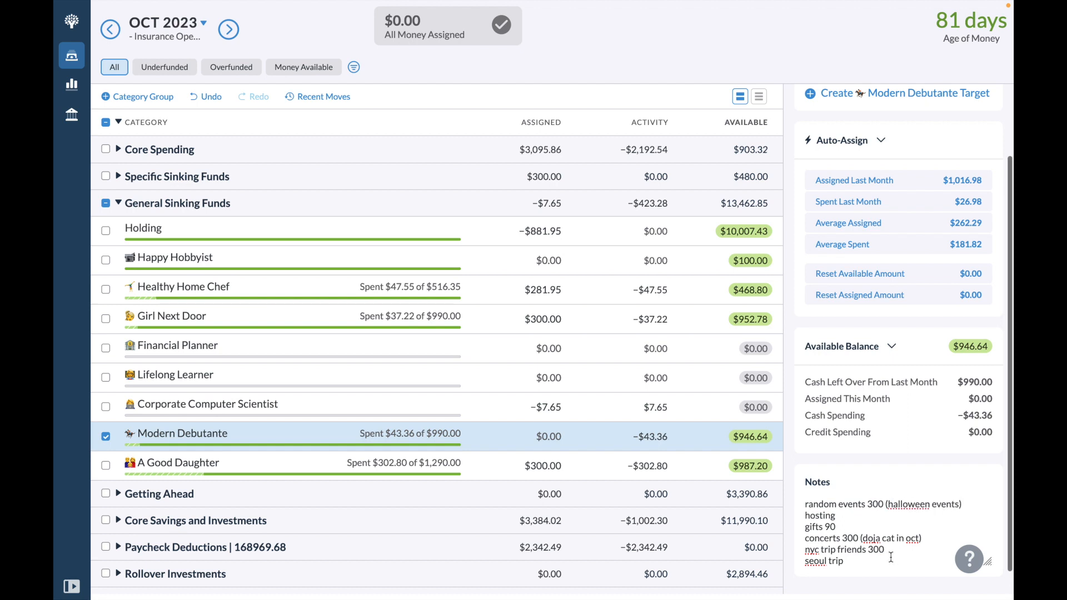
click(871, 468)
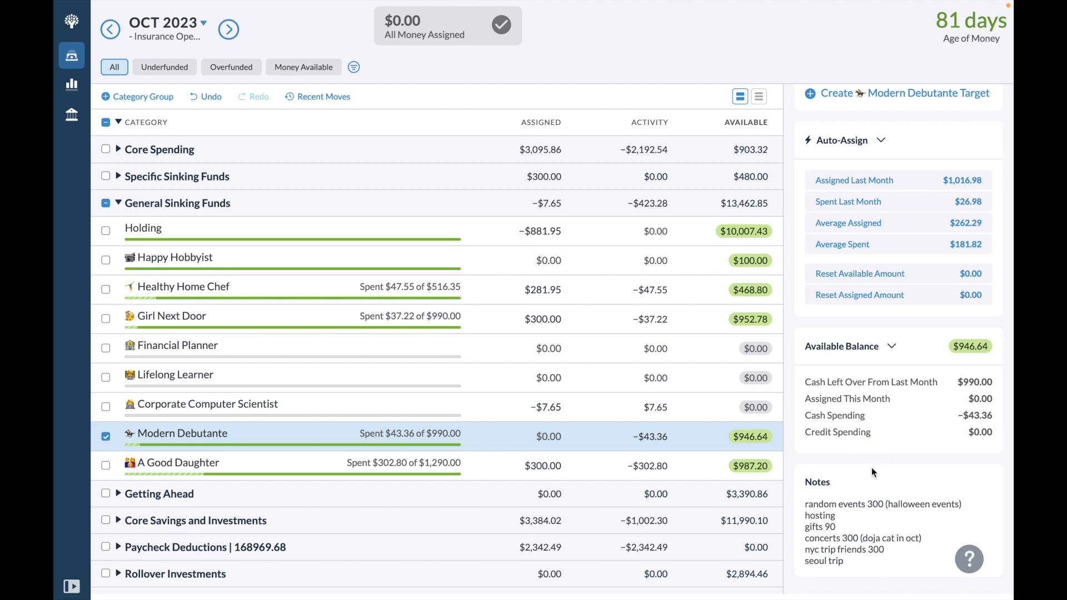